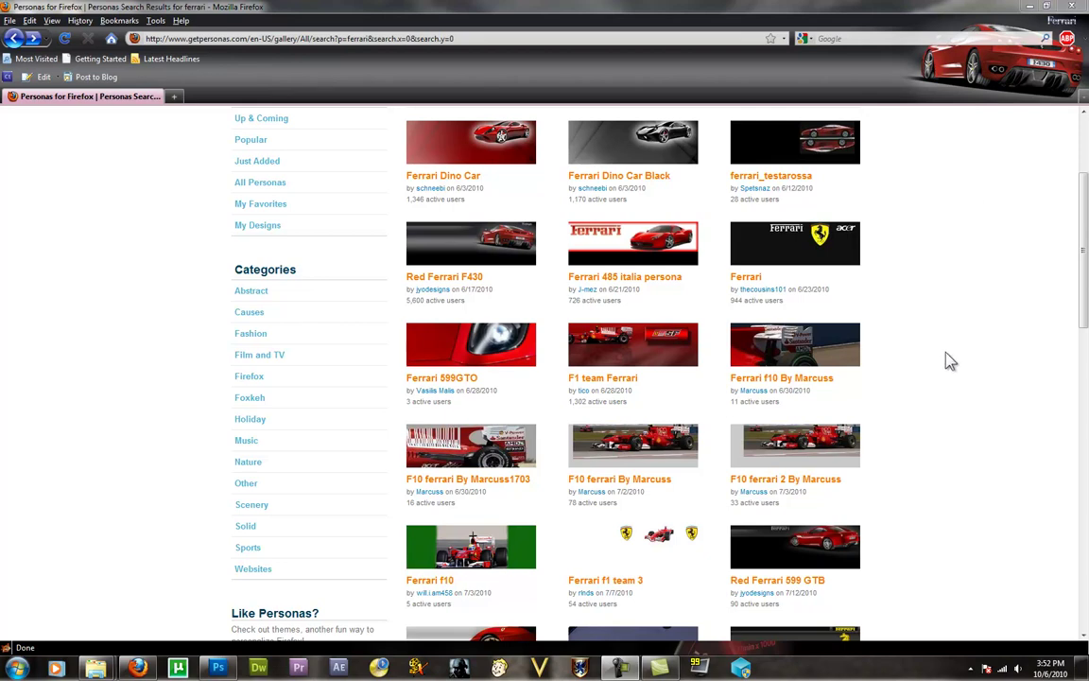
Step: Wear the Ferrari f10 persona, then go back to the ferrari search results
left_click(424, 565)
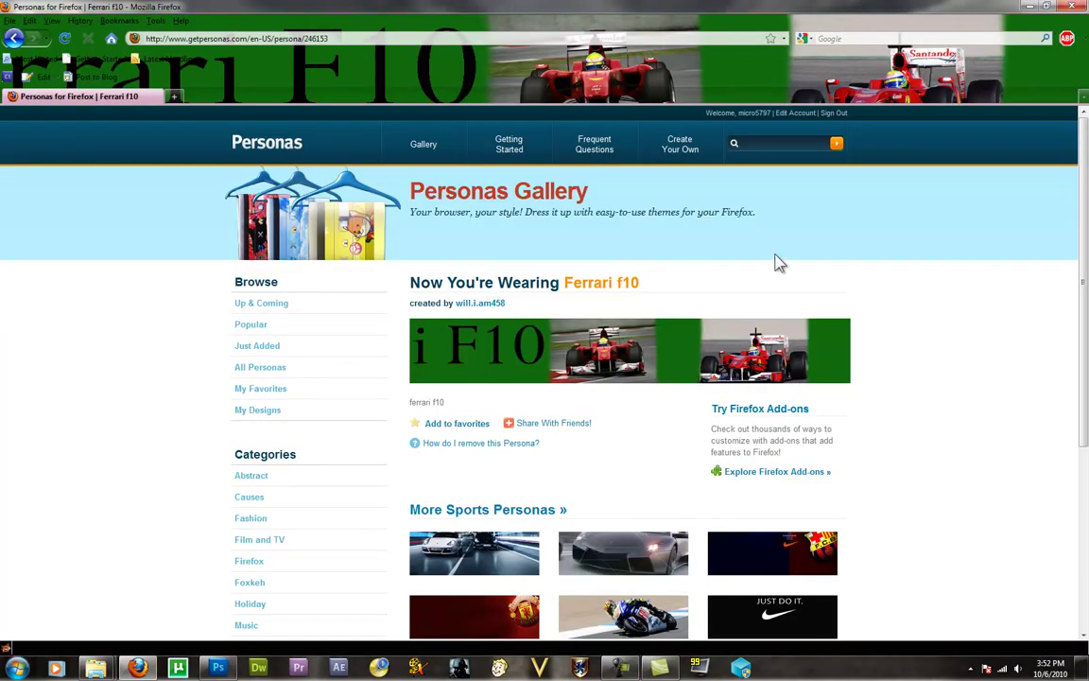
key("alt+Left")
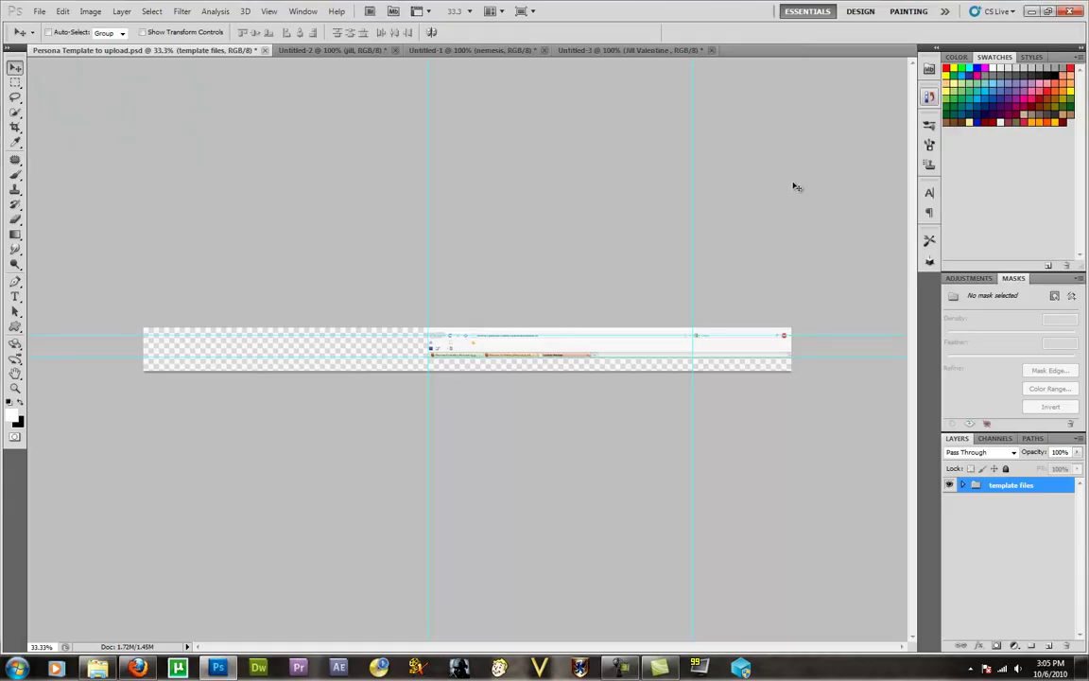
key("ctrl+equal")
key("ctrl+equal")
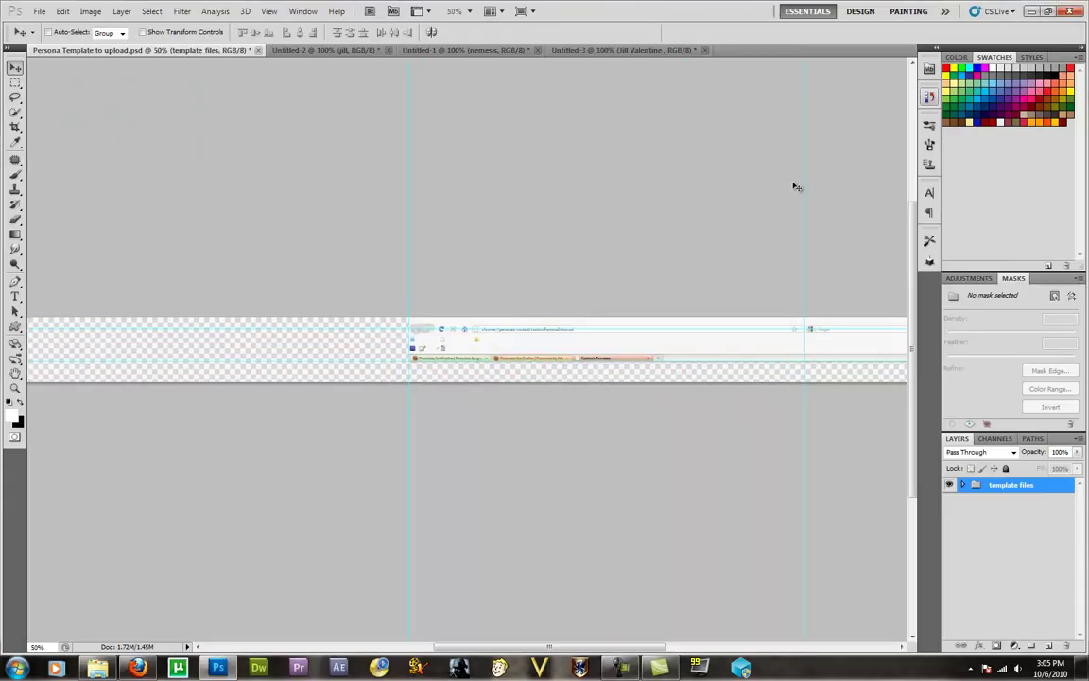
key("ctrl+equal")
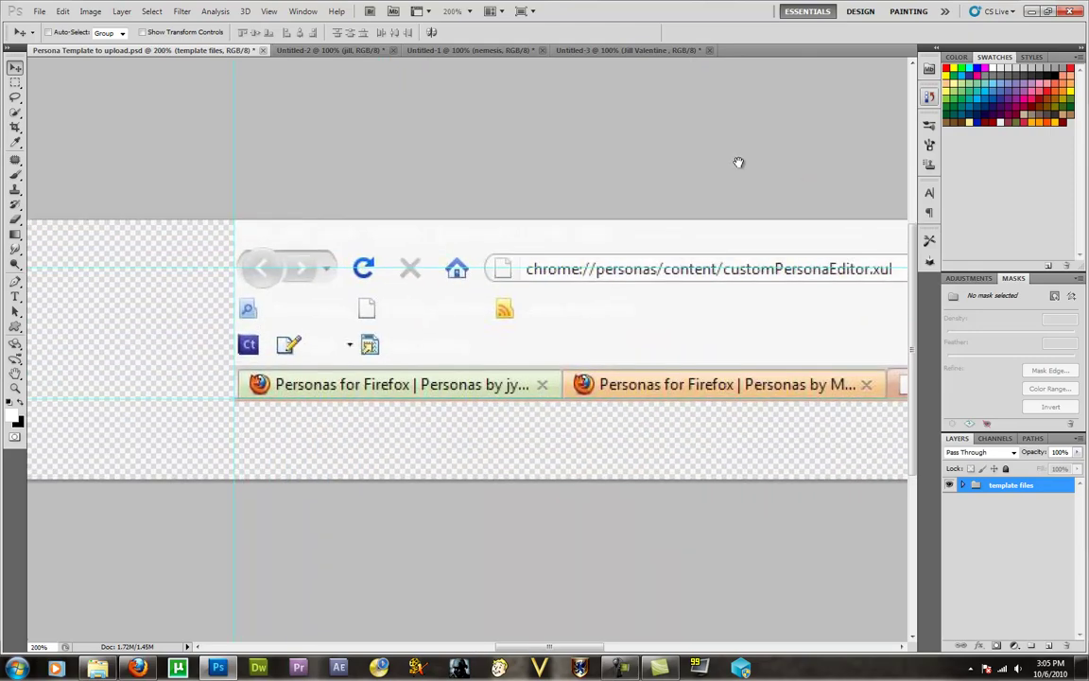
left_click_drag(665, 146, 613, 139)
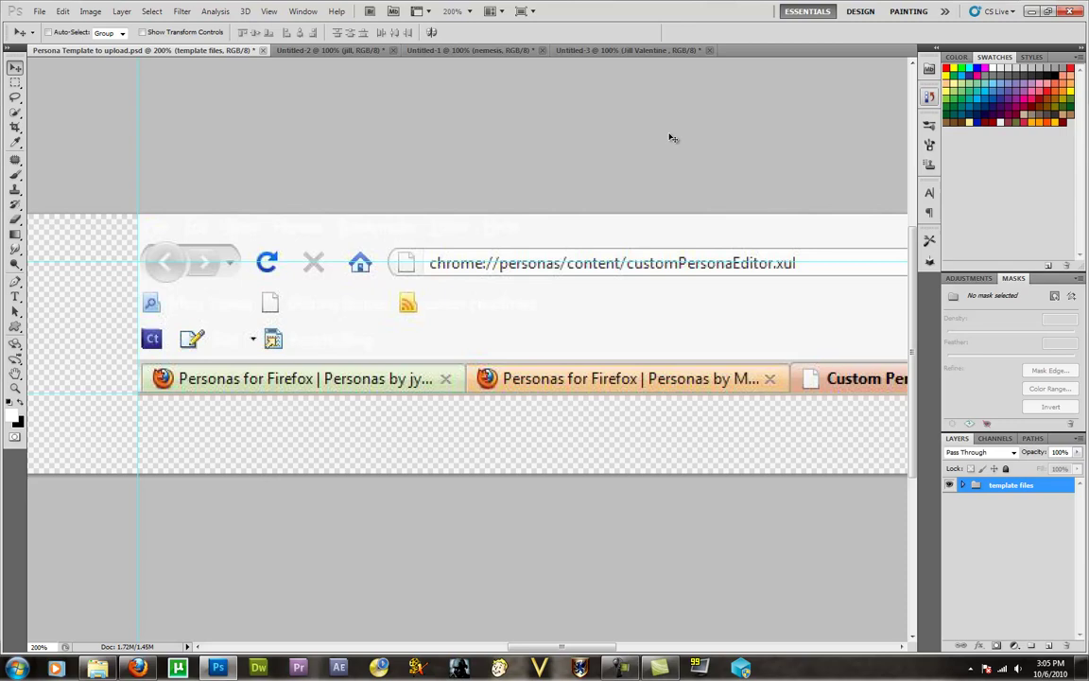
left_click_drag(710, 156, 457, 124)
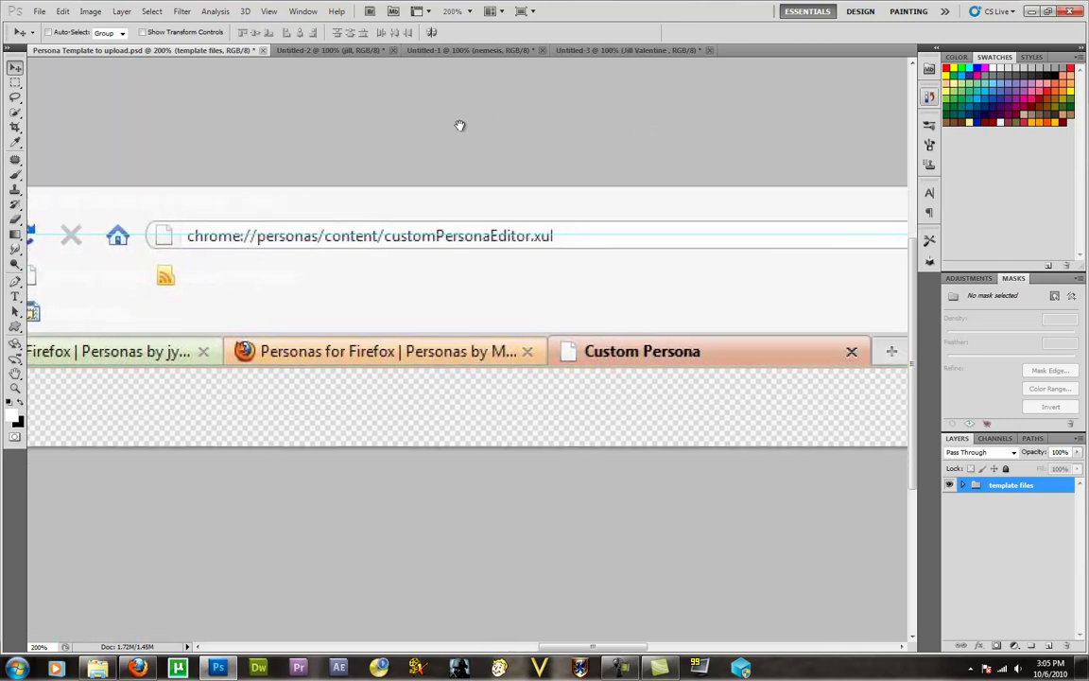
left_click_drag(861, 139, 387, 136)
left_click_drag(769, 139, 520, 139)
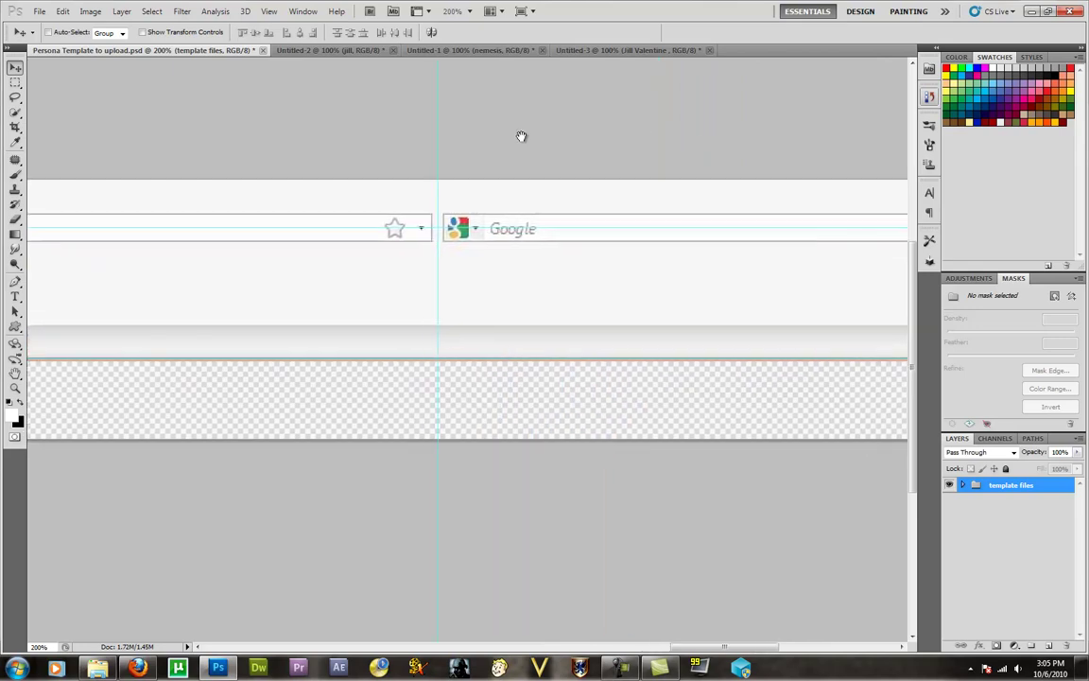
left_click_drag(620, 133, 384, 128)
left_click_drag(644, 123, 652, 127)
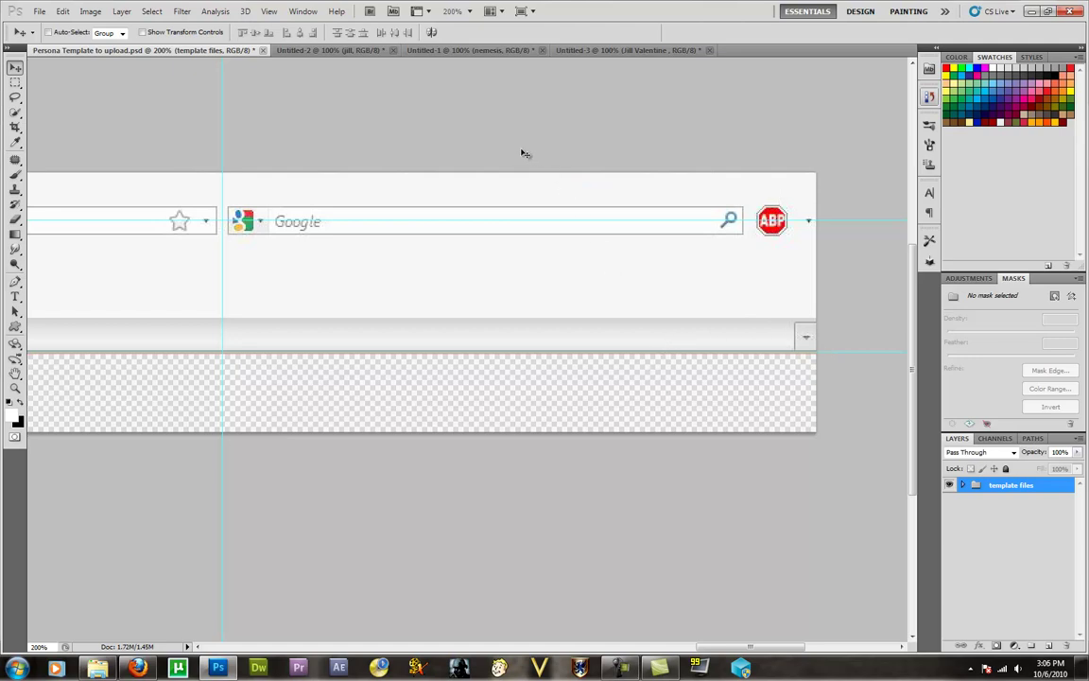
left_click_drag(407, 116, 748, 149)
left_click_drag(151, 142, 510, 153)
left_click_drag(274, 142, 586, 150)
mouse_move(189, 144)
left_mouse_down()
mouse_move(327, 146)
mouse_move(353, 163)
left_mouse_up()
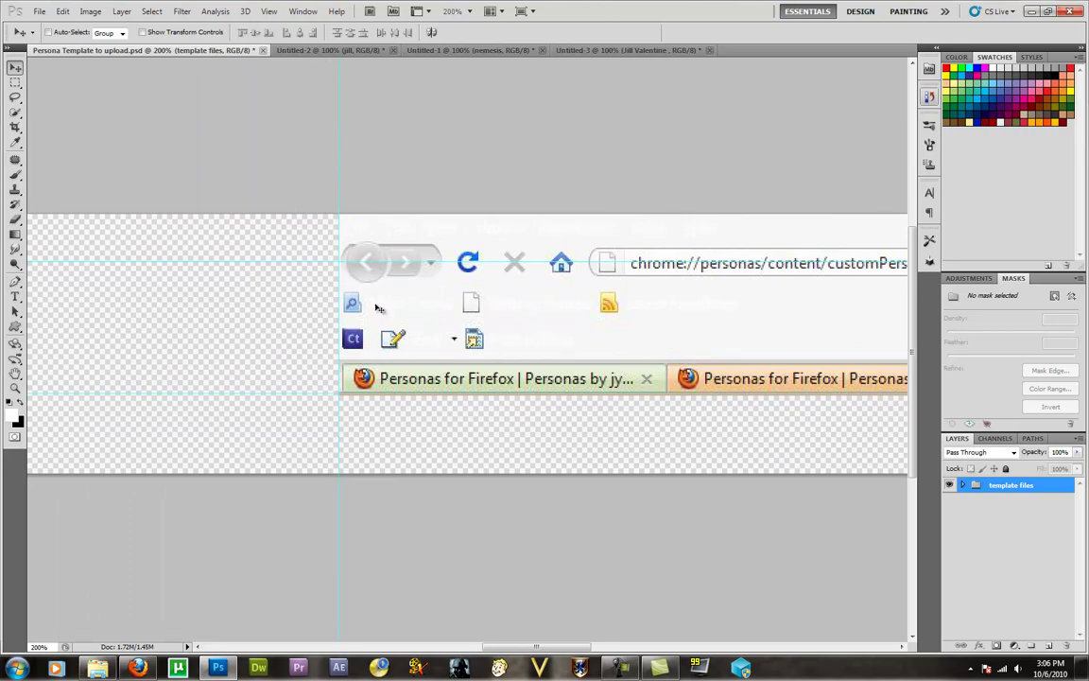
left_click_drag(666, 152, 619, 152)
scroll(619, 153, "right", 15)
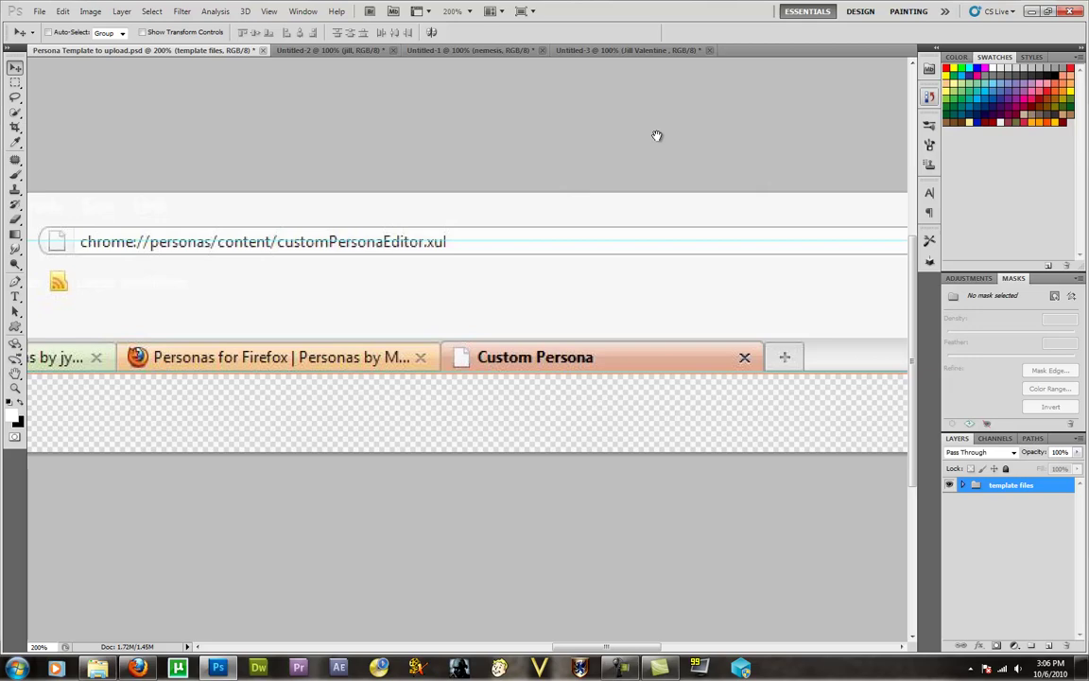
scroll(571, 133, "right", 2)
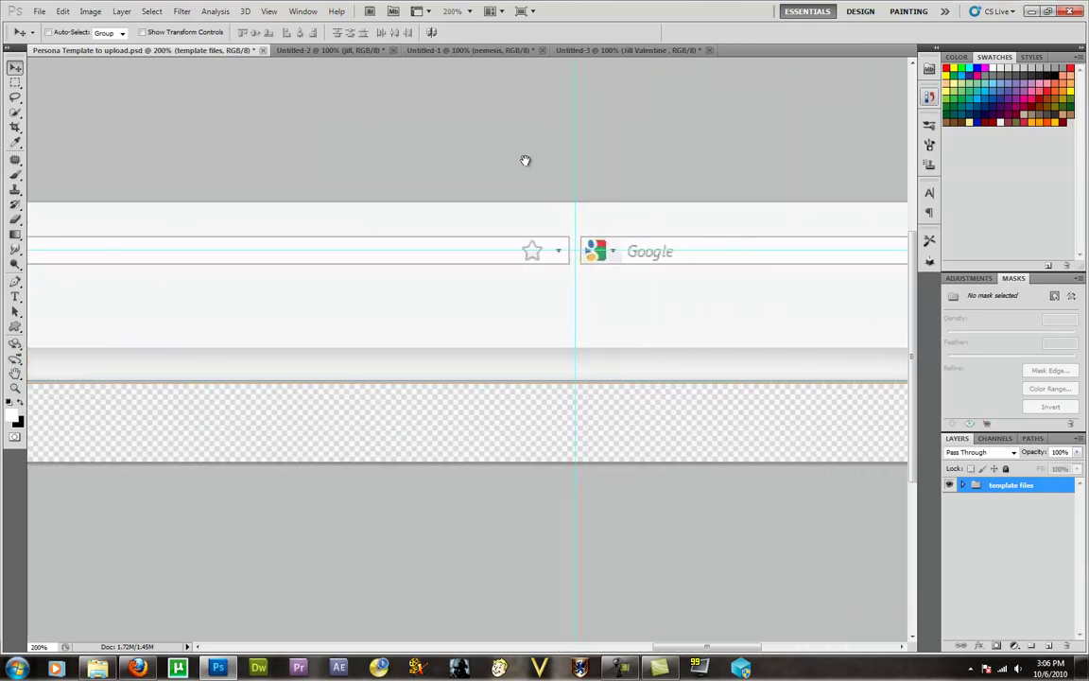
left_click_drag(700, 137, 554, 114)
left_click_drag(648, 116, 543, 107)
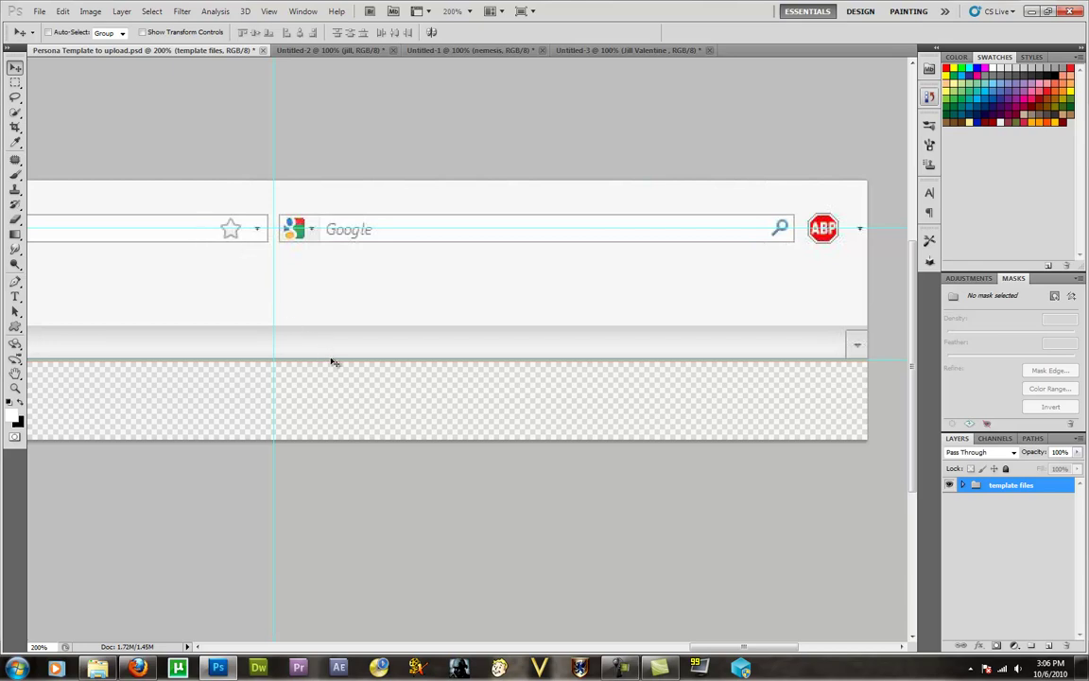
left_click_drag(250, 146, 540, 156)
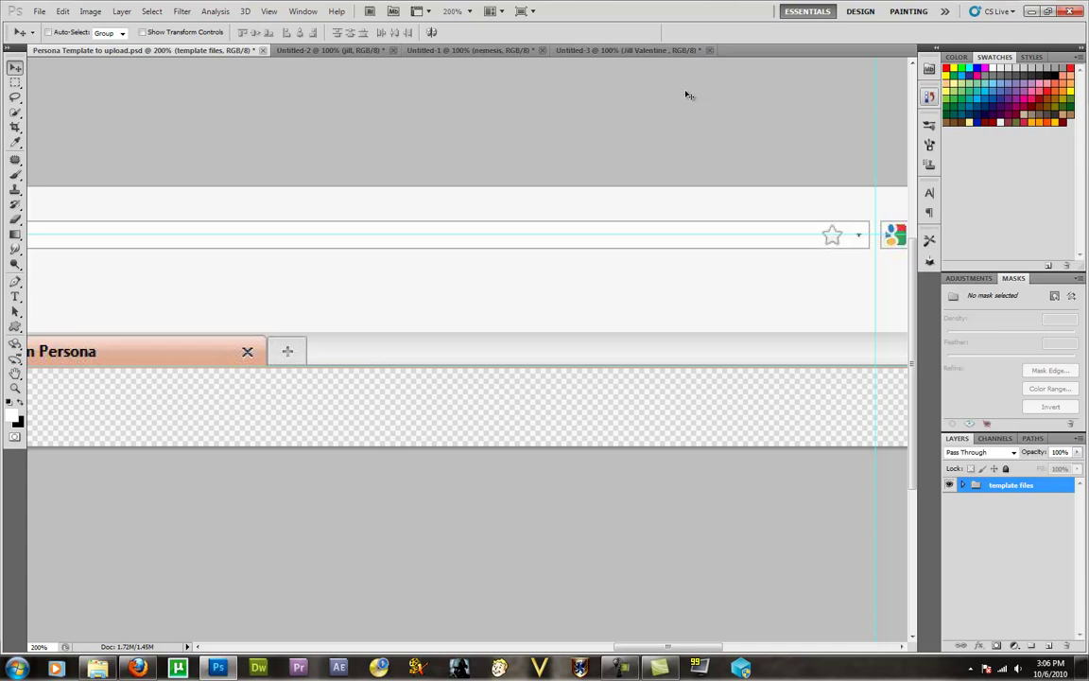
left_click_drag(610, 104, 553, 97)
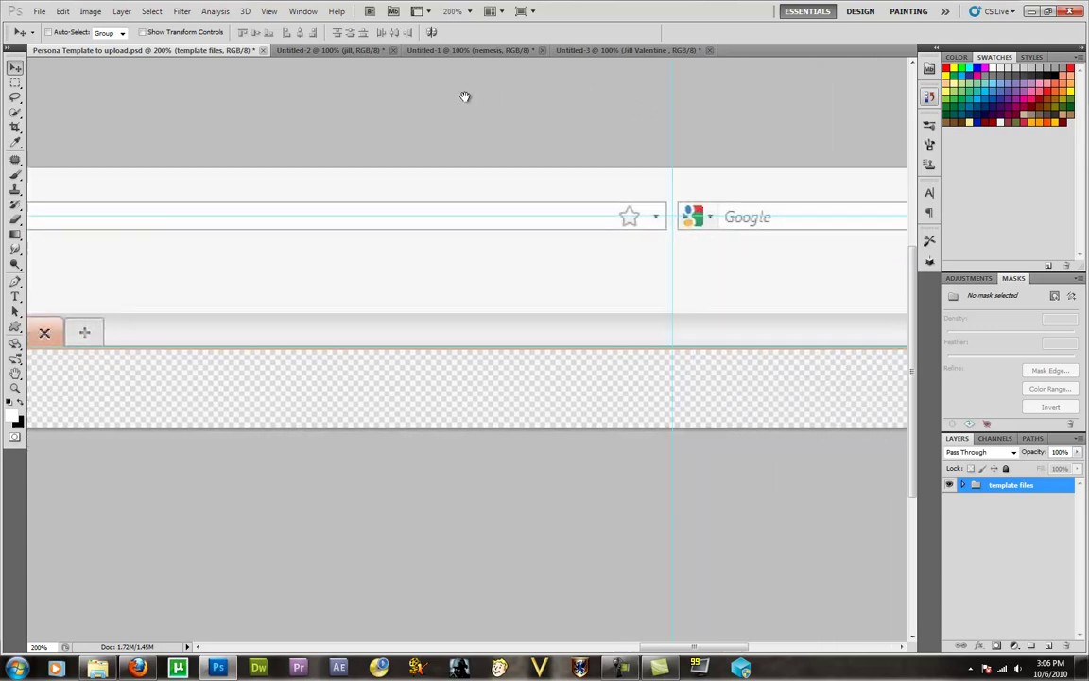
left_click_drag(465, 96, 370, 100)
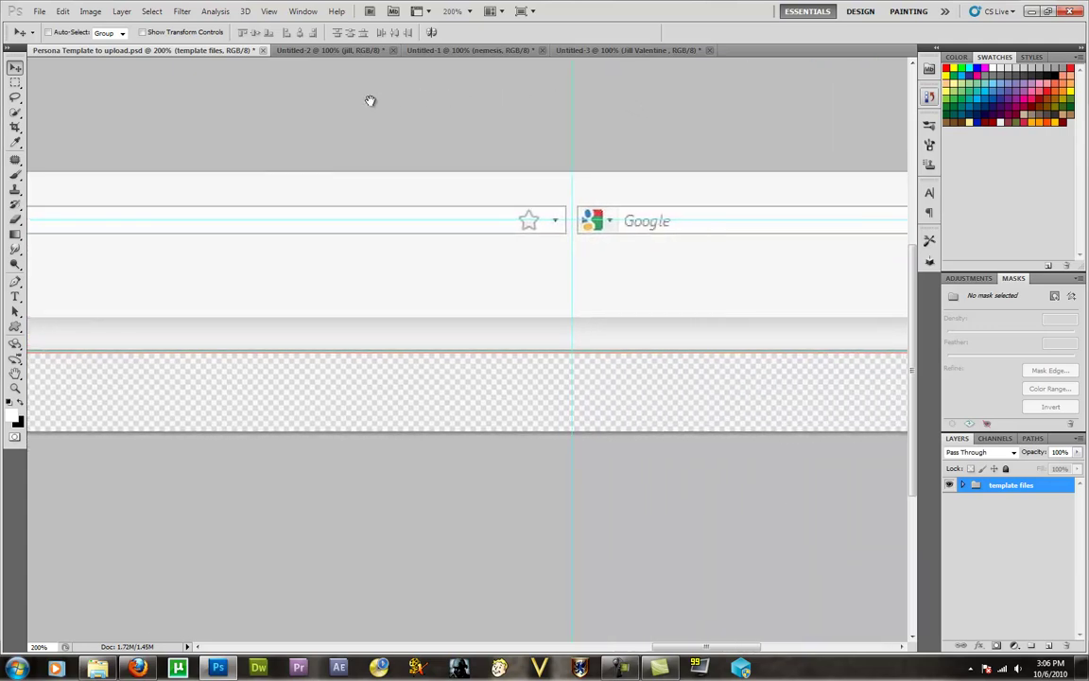
left_click_drag(783, 129, 644, 124)
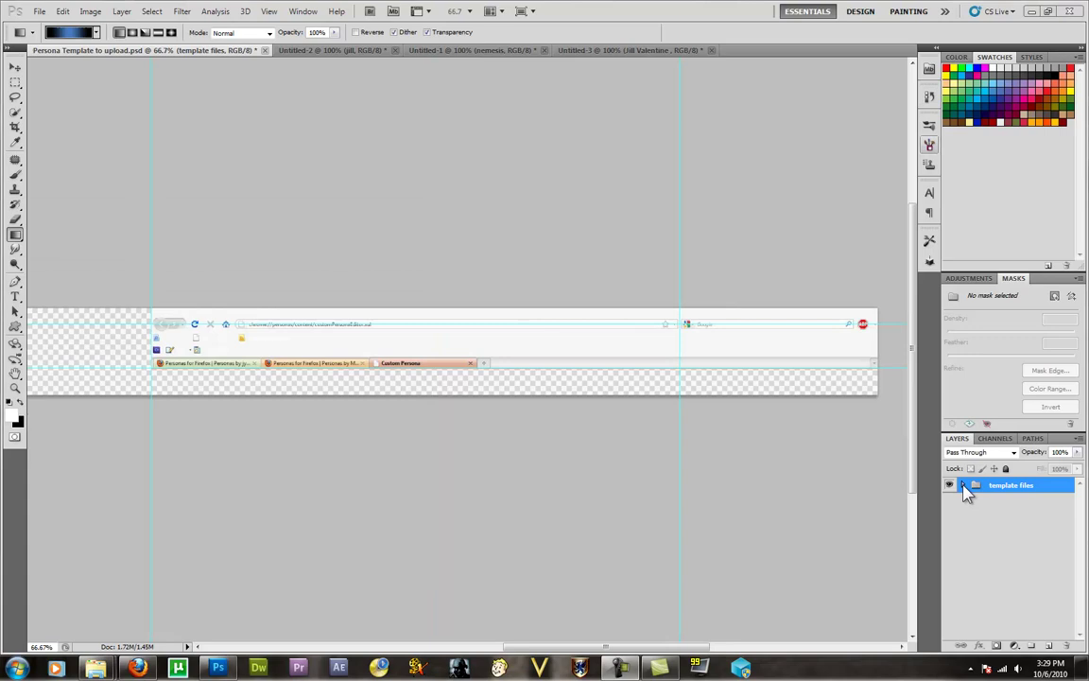
Step: Set the template layer inside the template files group to 40% opacity, then collapse the group
left_click(963, 485)
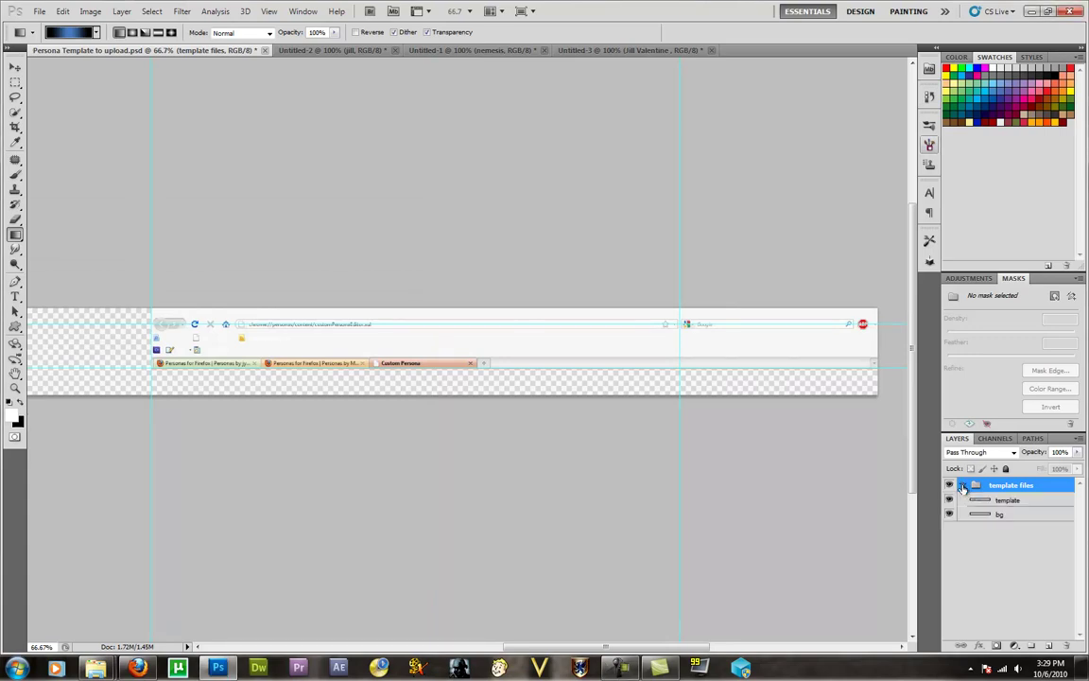
left_click(1008, 504)
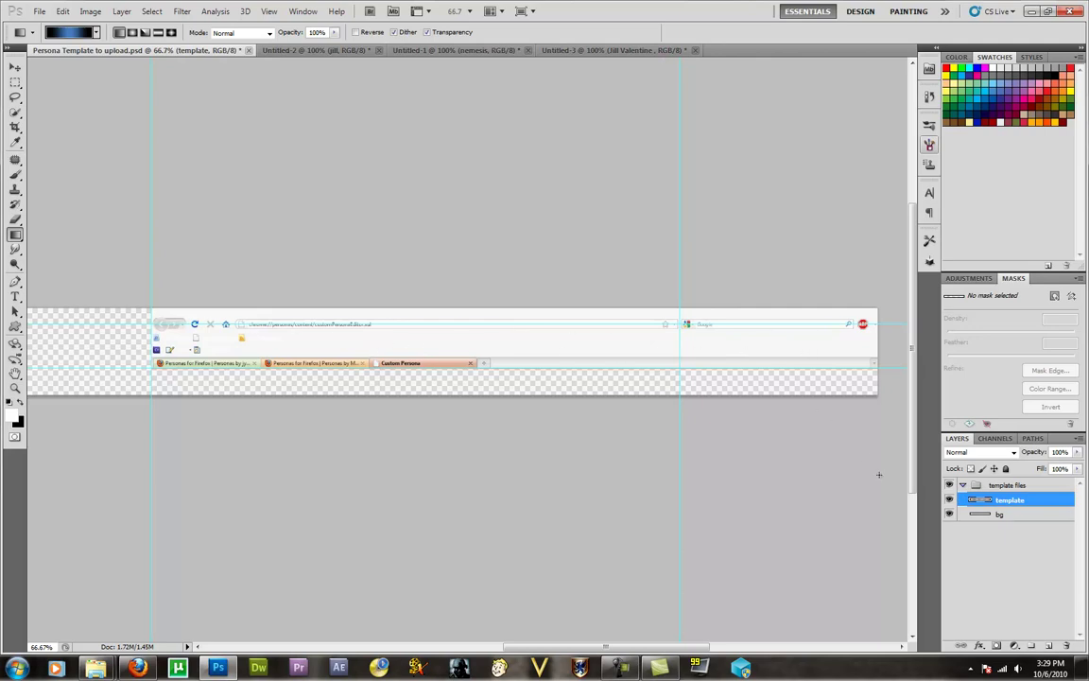
left_click(980, 516)
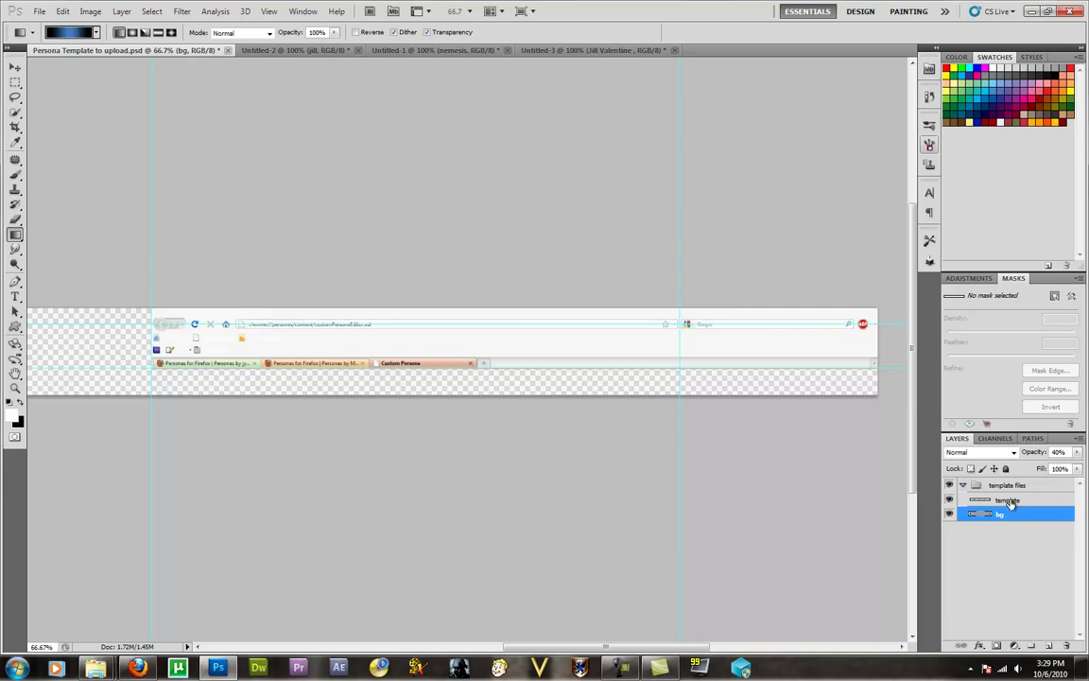
left_click(1011, 503)
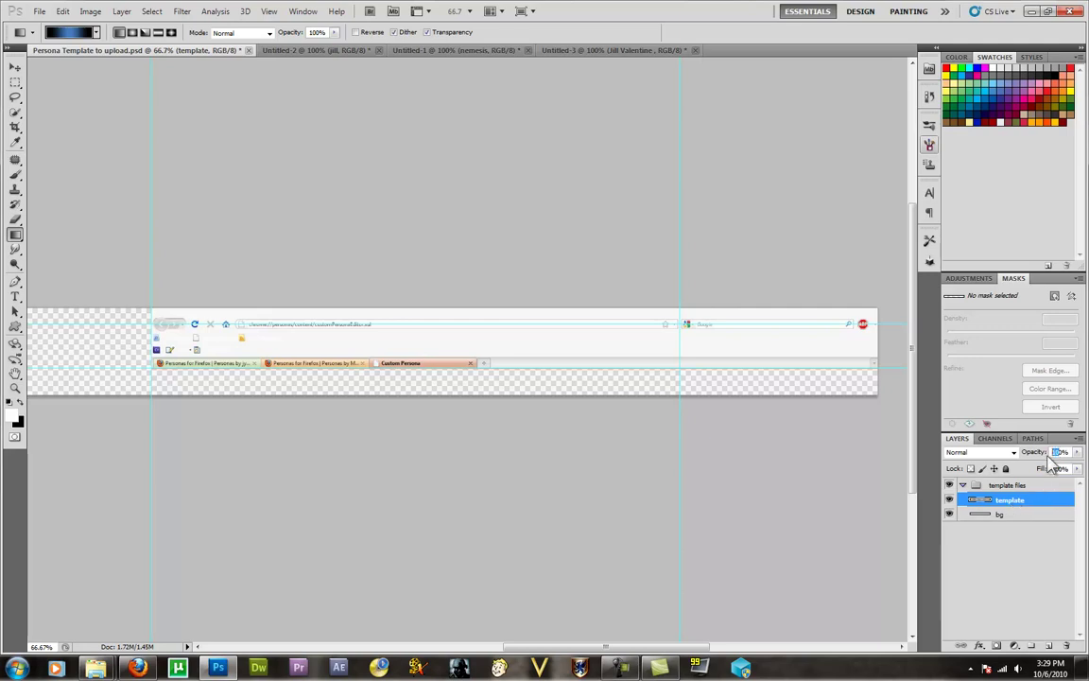
left_click(1050, 452)
type("40")
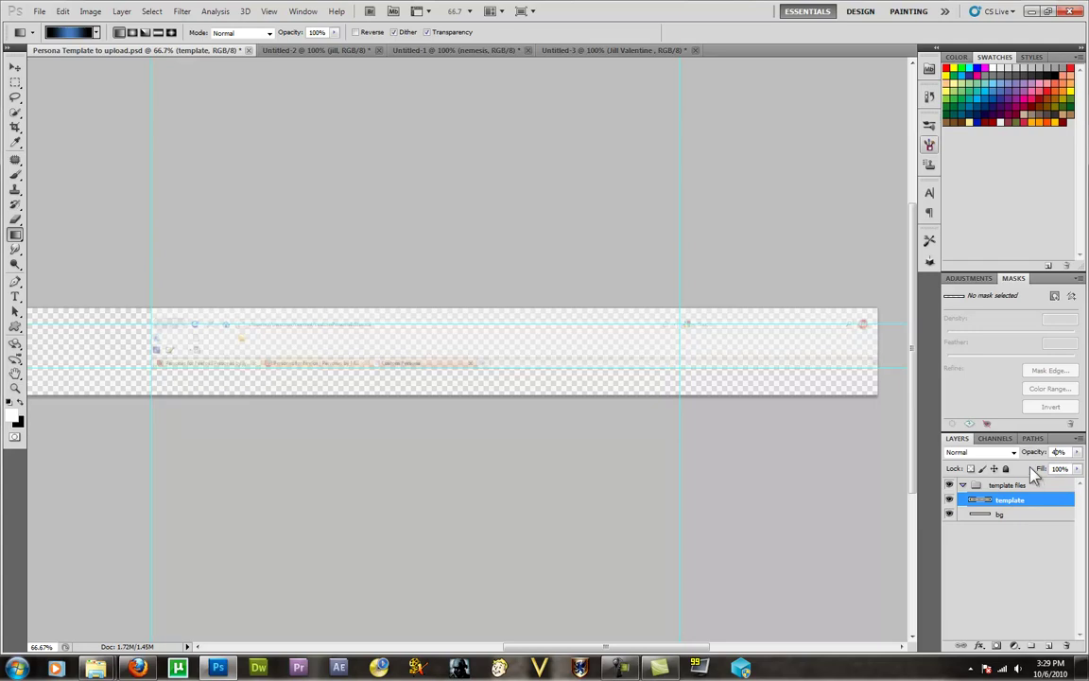
left_click(963, 485)
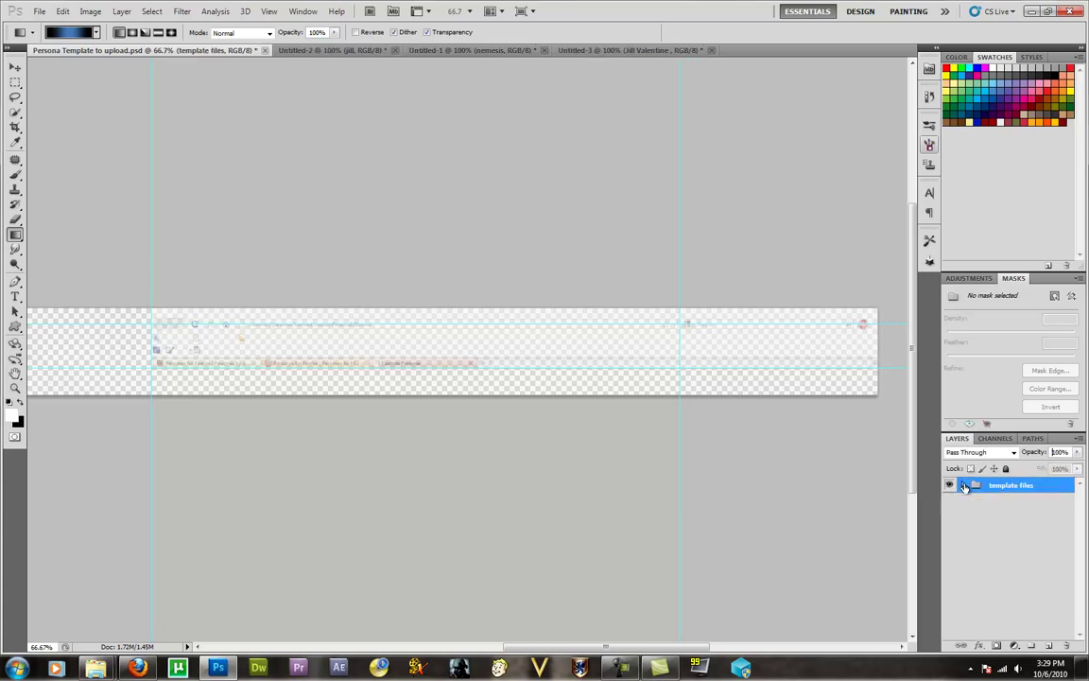
Step: Create a new layer, move it below template files, and name it bg
left_click(1048, 646)
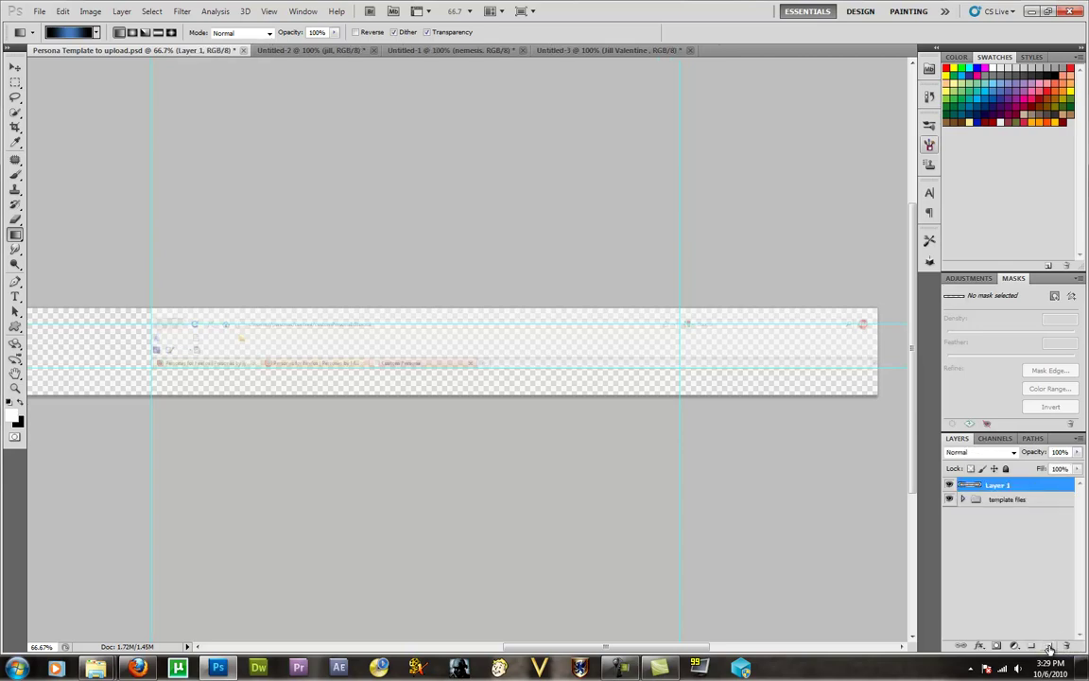
left_click_drag(994, 486, 1004, 518)
double_click(1001, 500)
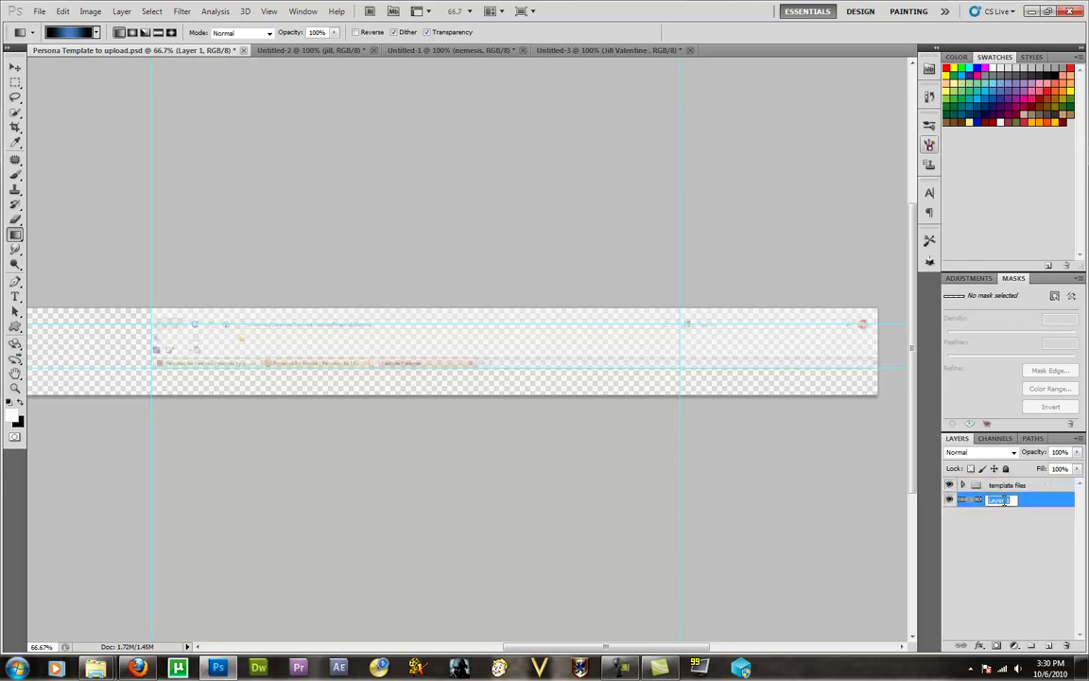
type("bg")
key("Return")
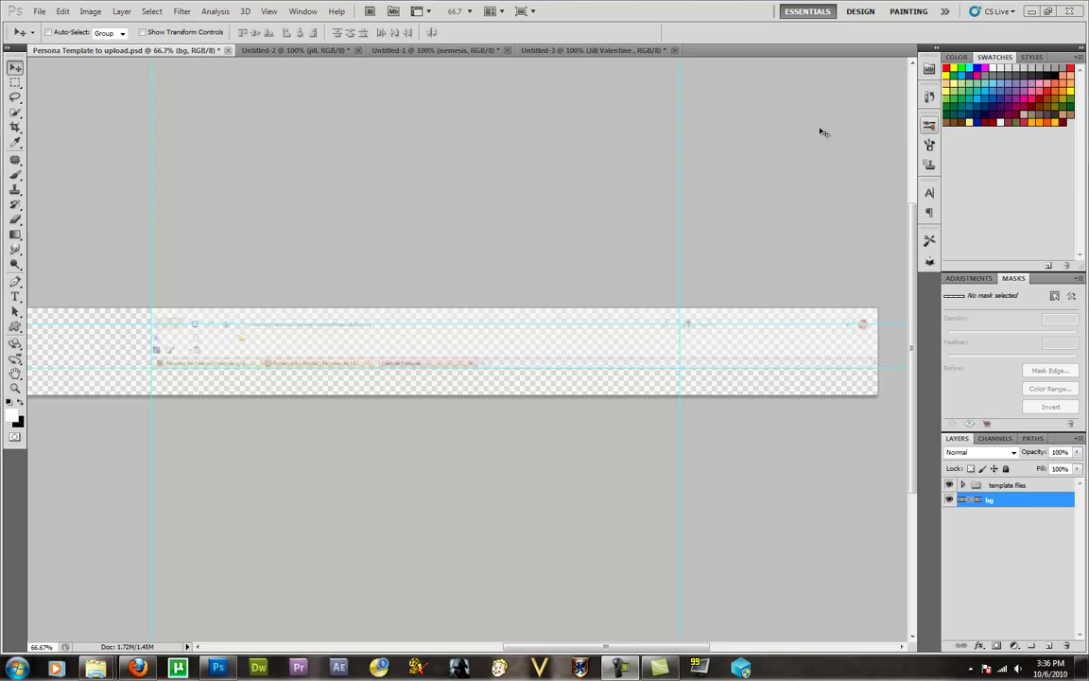
Step: Drag the Jill render into the persona template, hide the template overlay, and select bg
left_click(308, 50)
left_click_drag(454, 269, 775, 381)
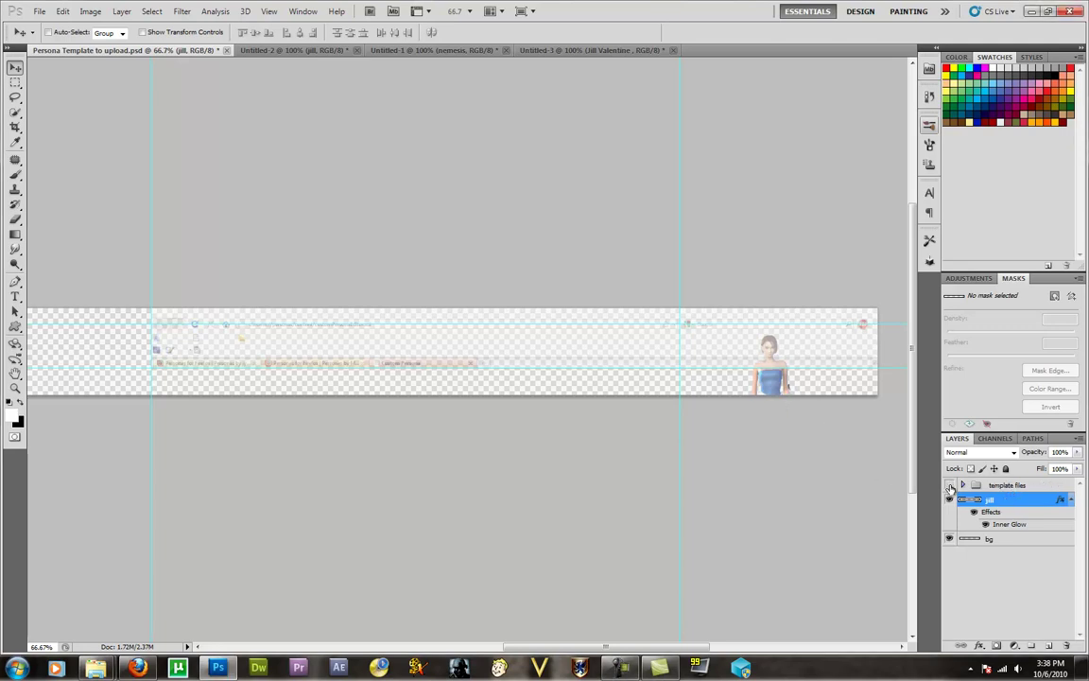
left_click(950, 486)
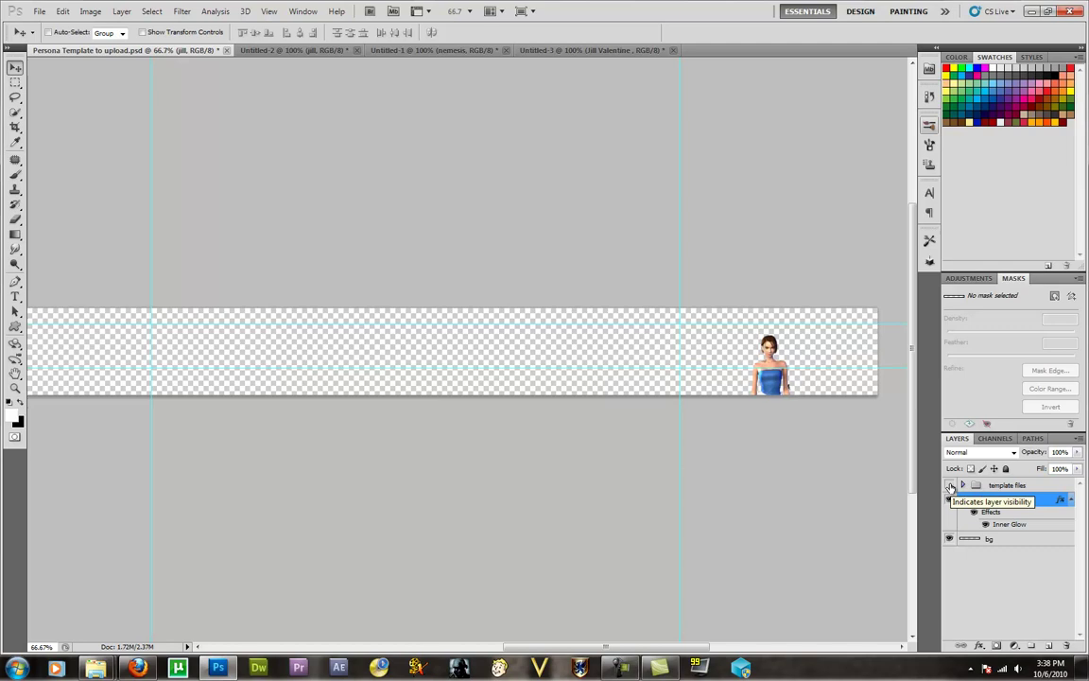
left_click(950, 486)
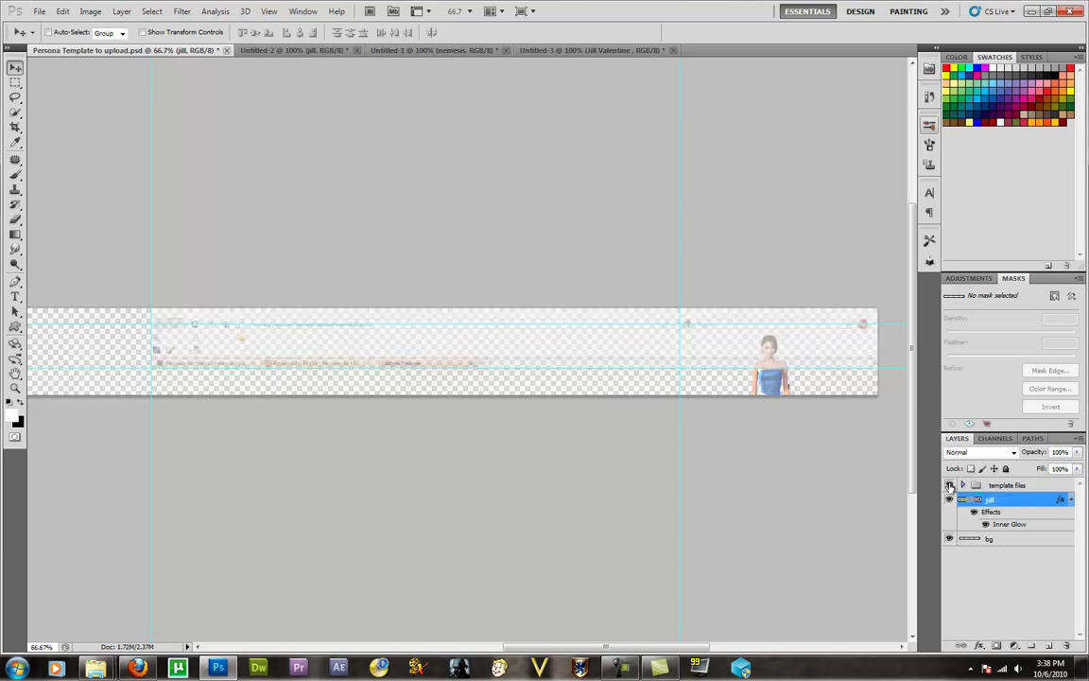
left_click(951, 486)
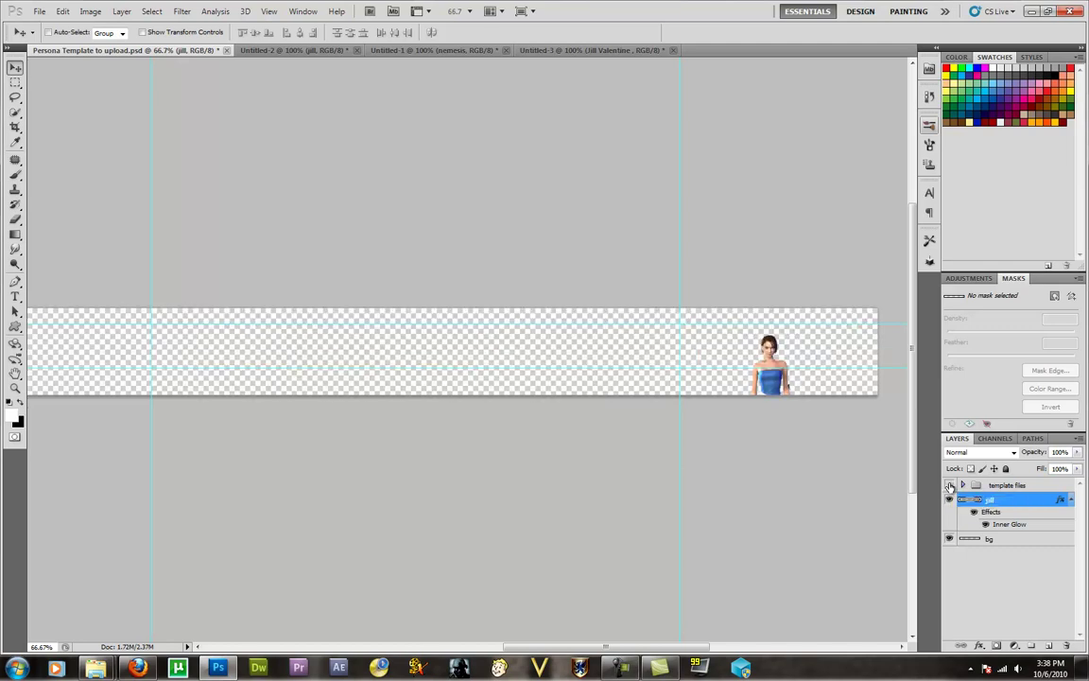
left_click(991, 540)
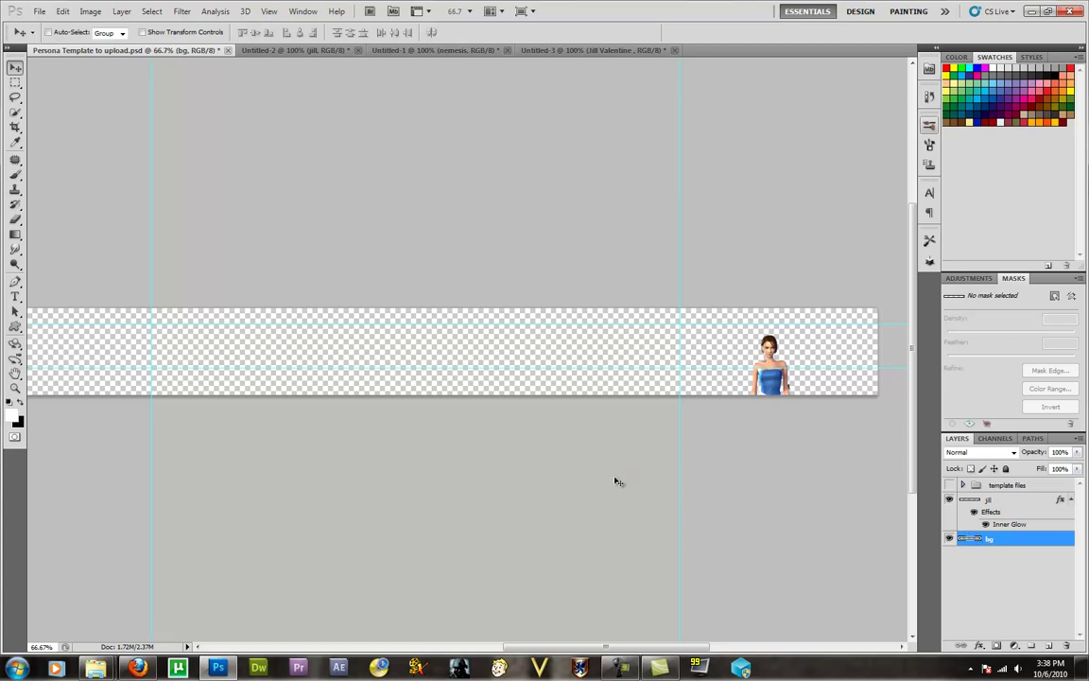
Step: Set the gradient's middle stop to Jill's dress blue and drag it vertically across bg
left_click(16, 236)
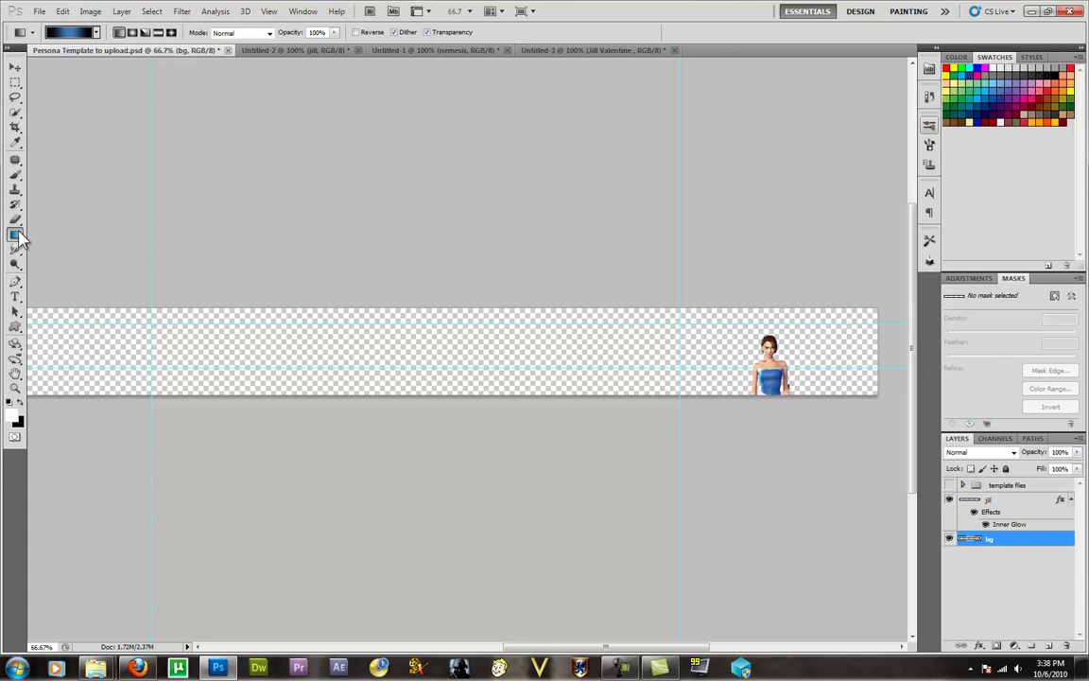
left_click(20, 241)
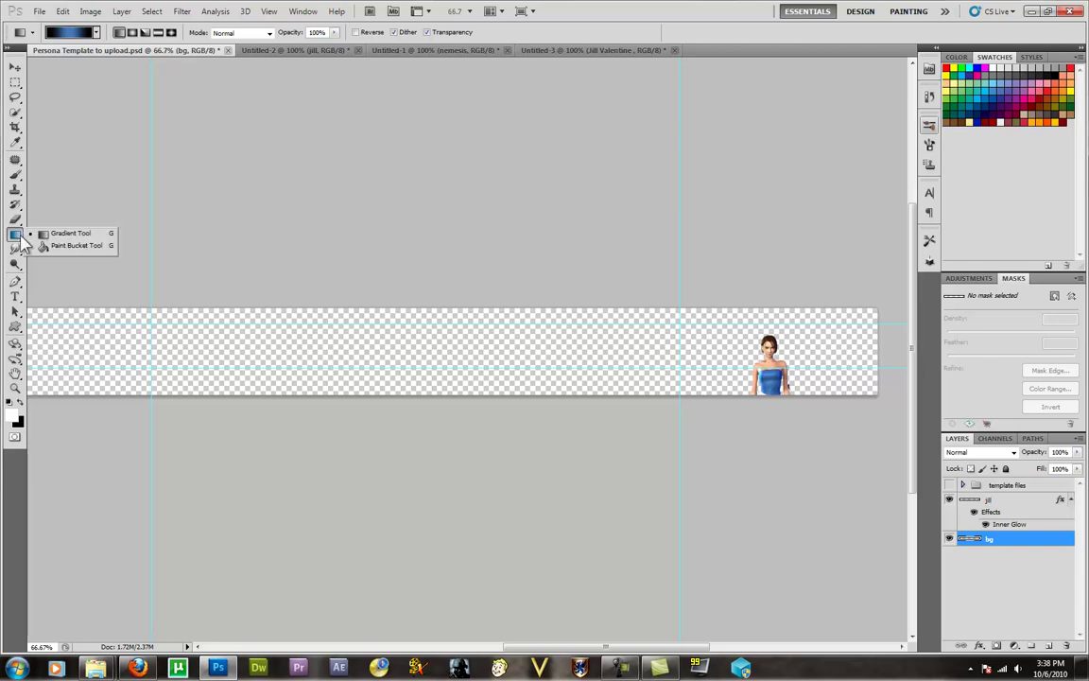
left_click(72, 32)
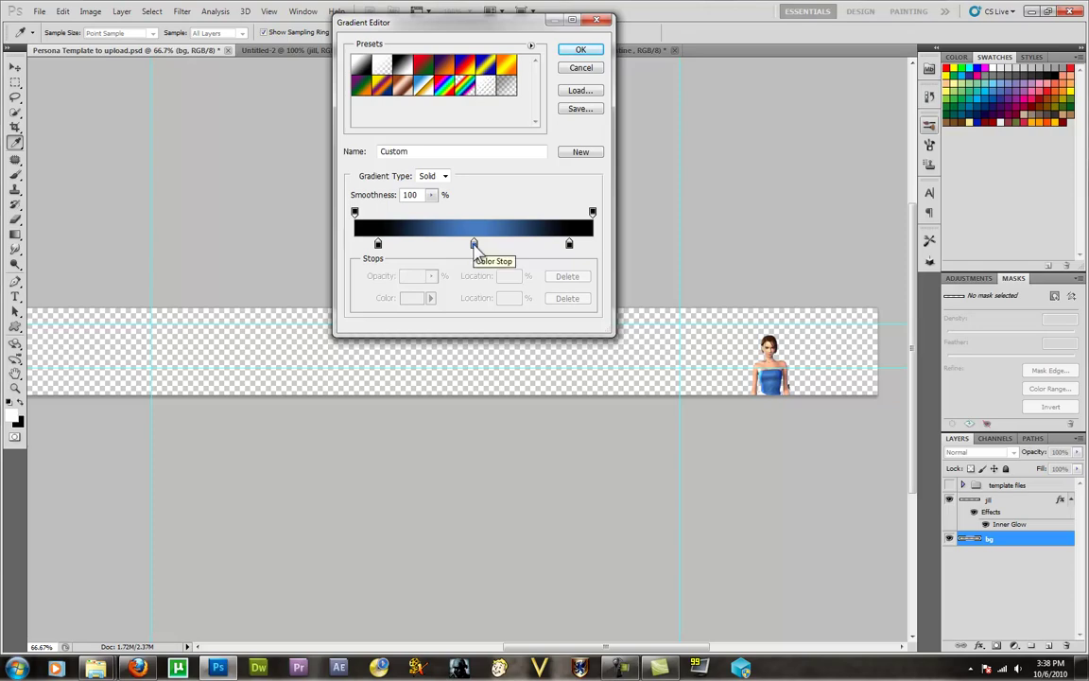
double_click(474, 244)
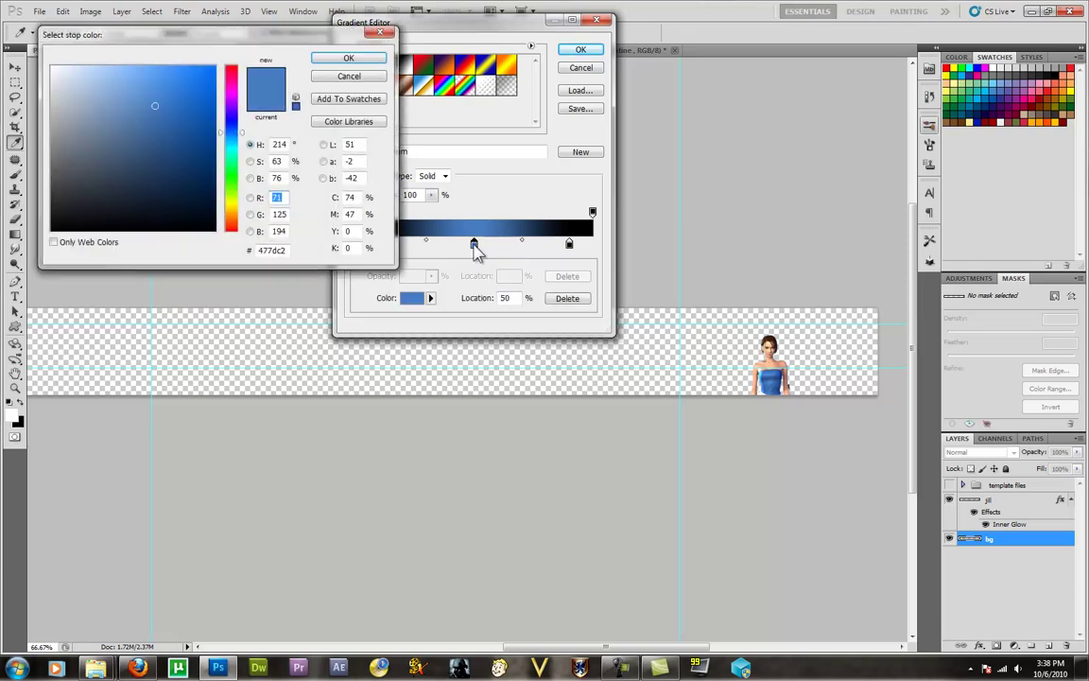
left_click(771, 381)
left_click(348, 57)
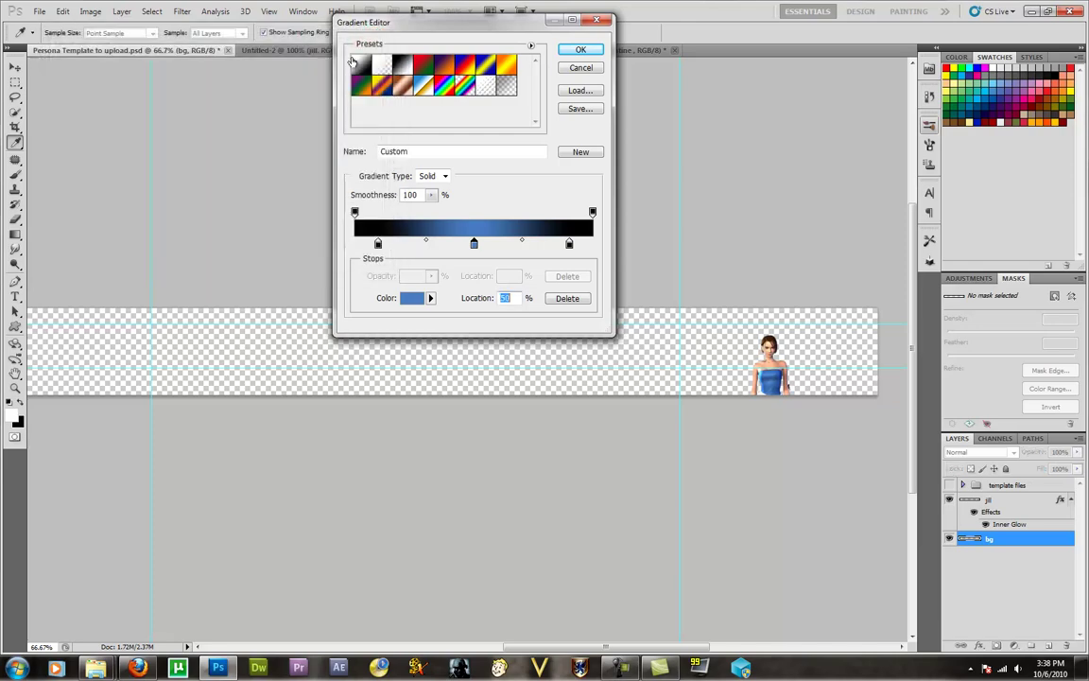
left_click(580, 49)
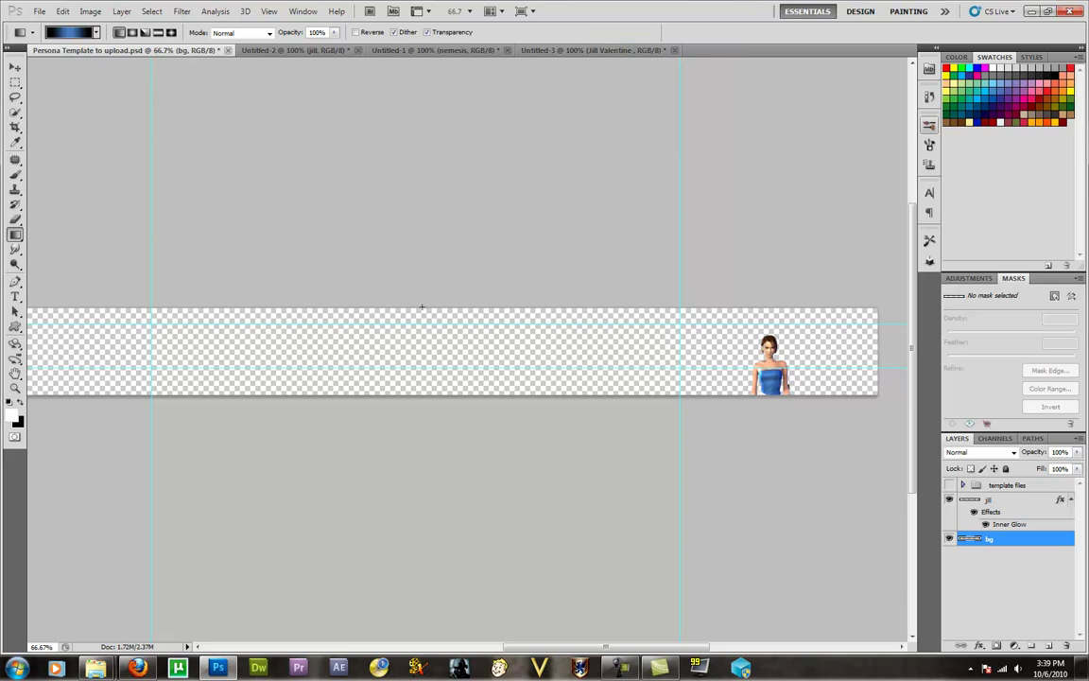
left_click_drag(422, 307, 423, 369)
left_click_drag(423, 394, 423, 395)
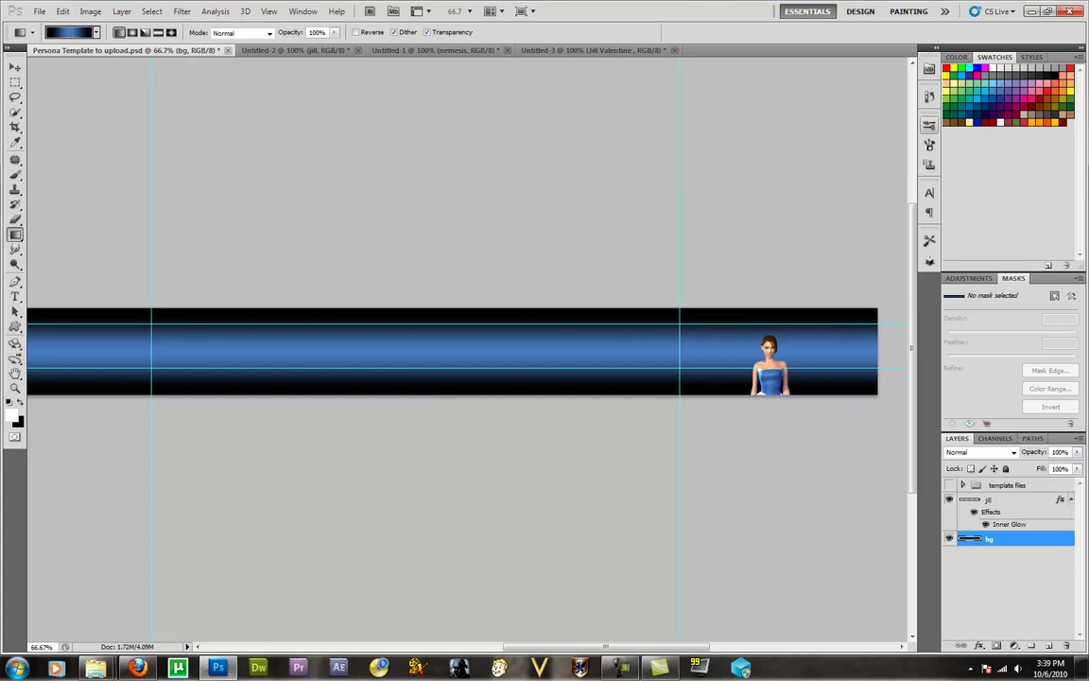
Step: Zoom to 200% and move the jill layer up and about 75 px right
left_click(15, 67)
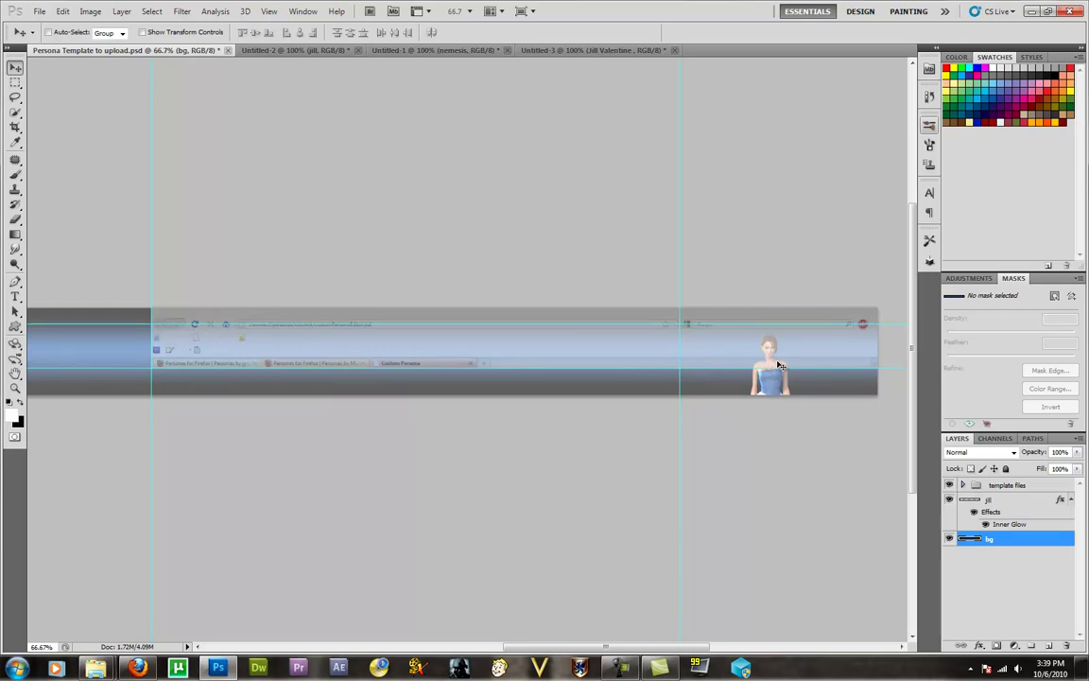
key("ctrl+plus")
key("ctrl+plus")
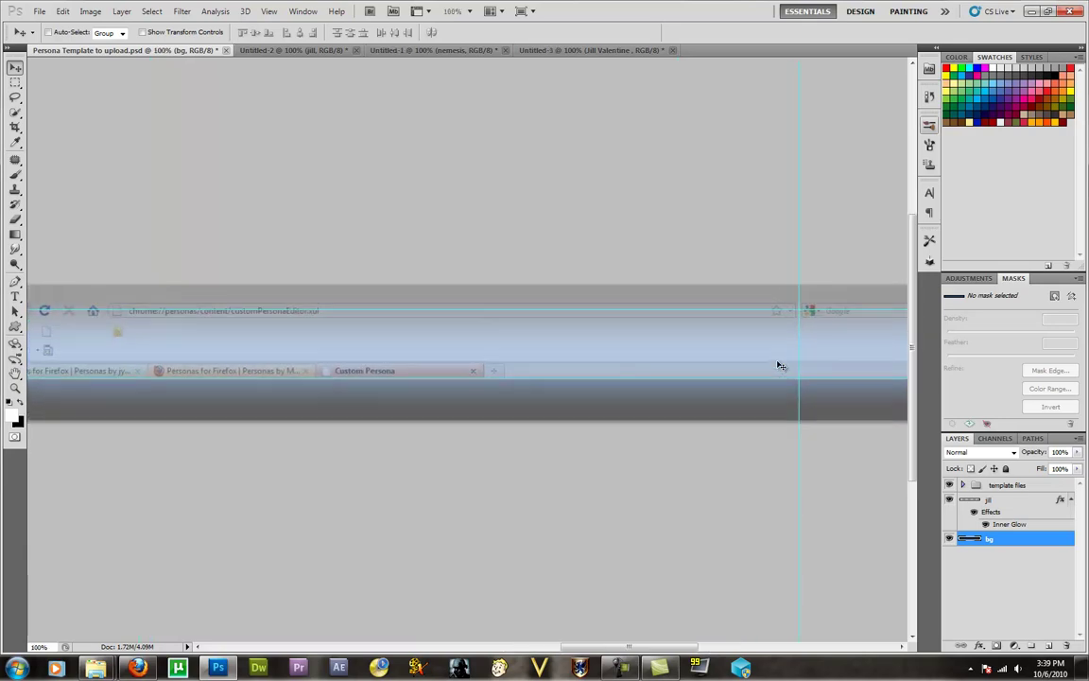
left_click_drag(788, 204, 170, 204)
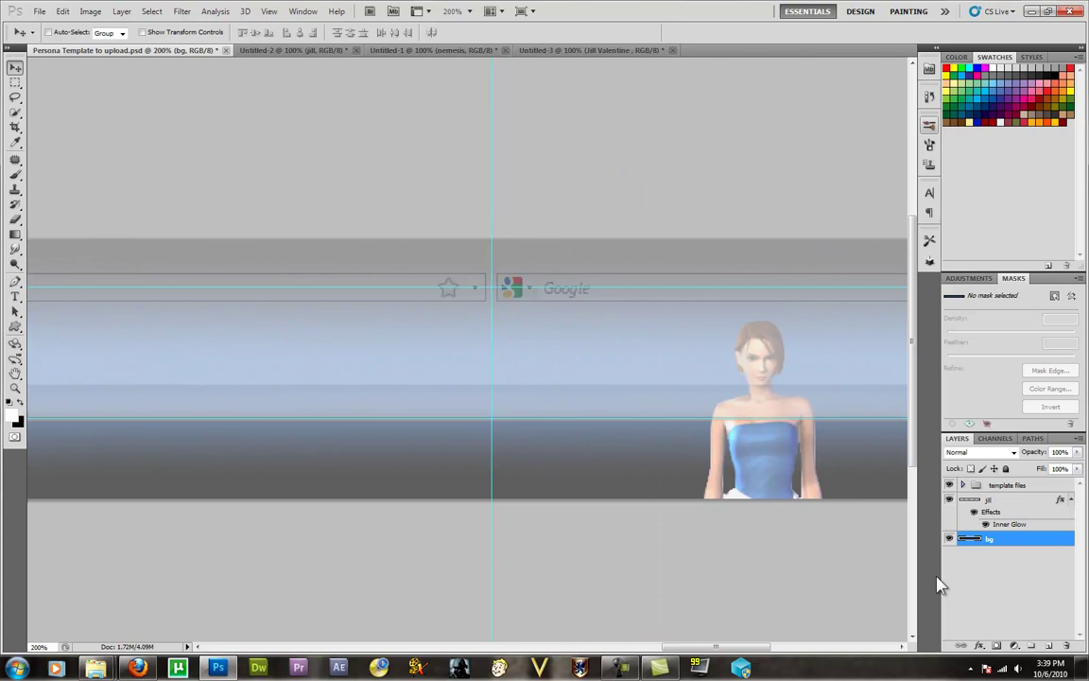
left_click(980, 501)
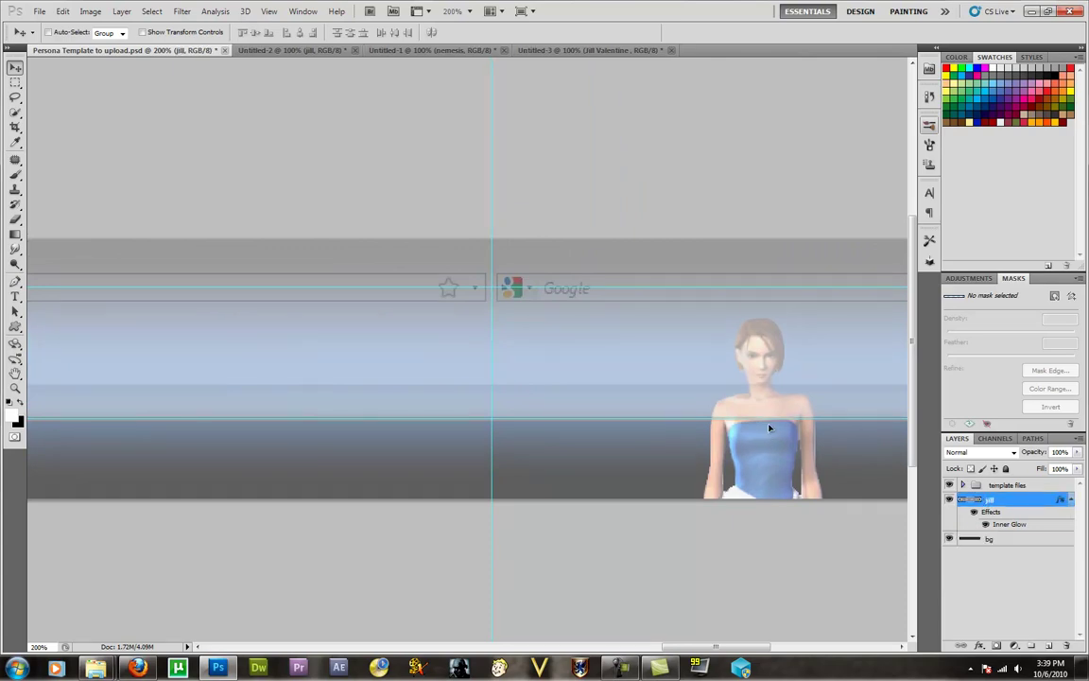
left_click_drag(773, 427, 792, 379)
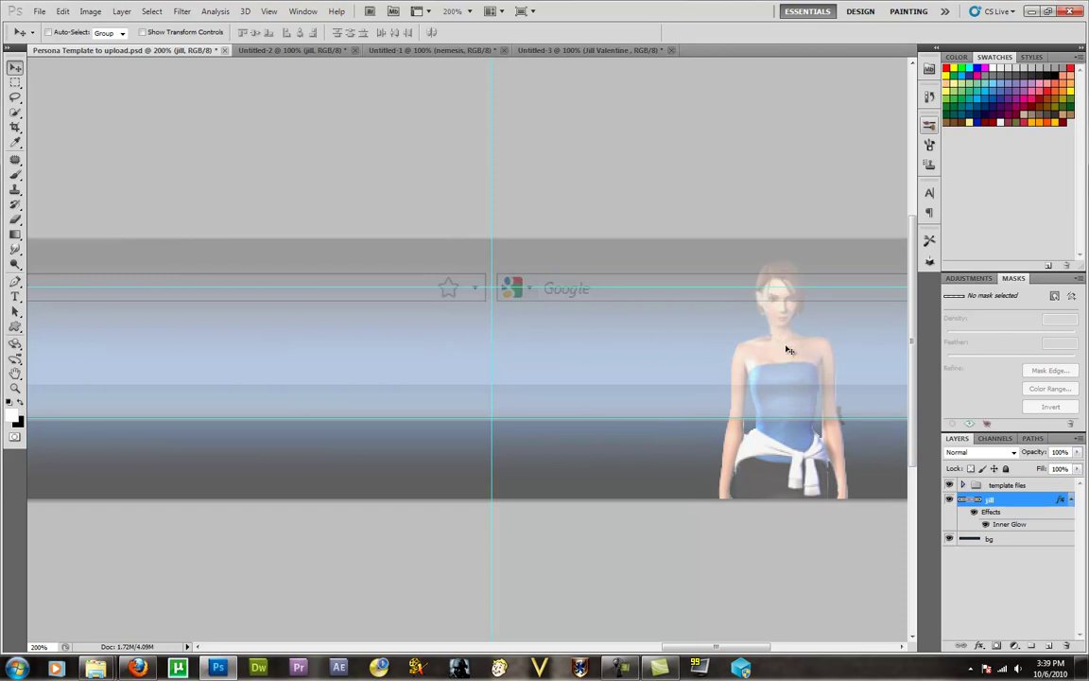
left_click_drag(733, 581, 550, 563)
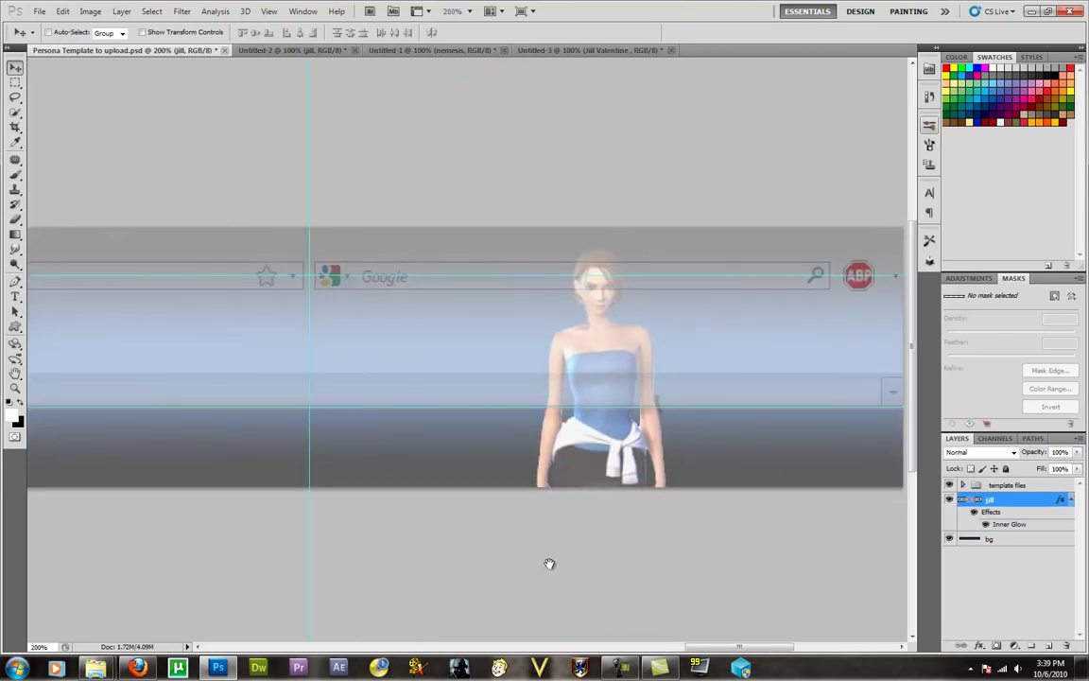
left_click_drag(594, 370, 667, 359)
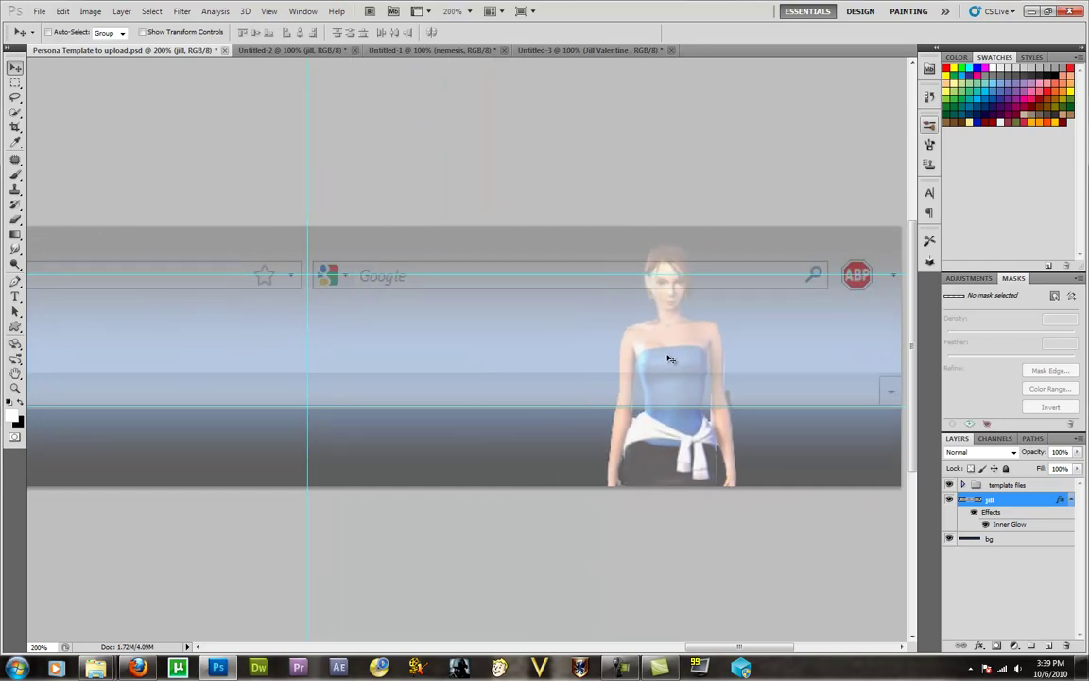
Step: Free-transform Jill down to about 88%, nudge it up, and commit the transform
key("ctrl+t")
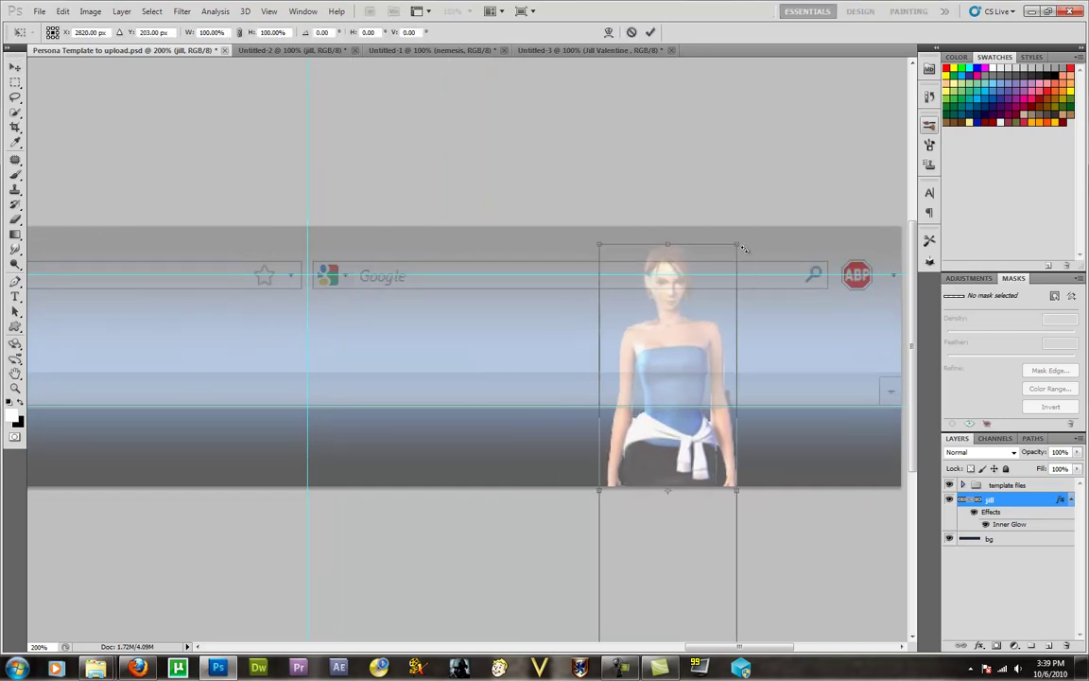
left_click_drag(743, 248, 701, 293)
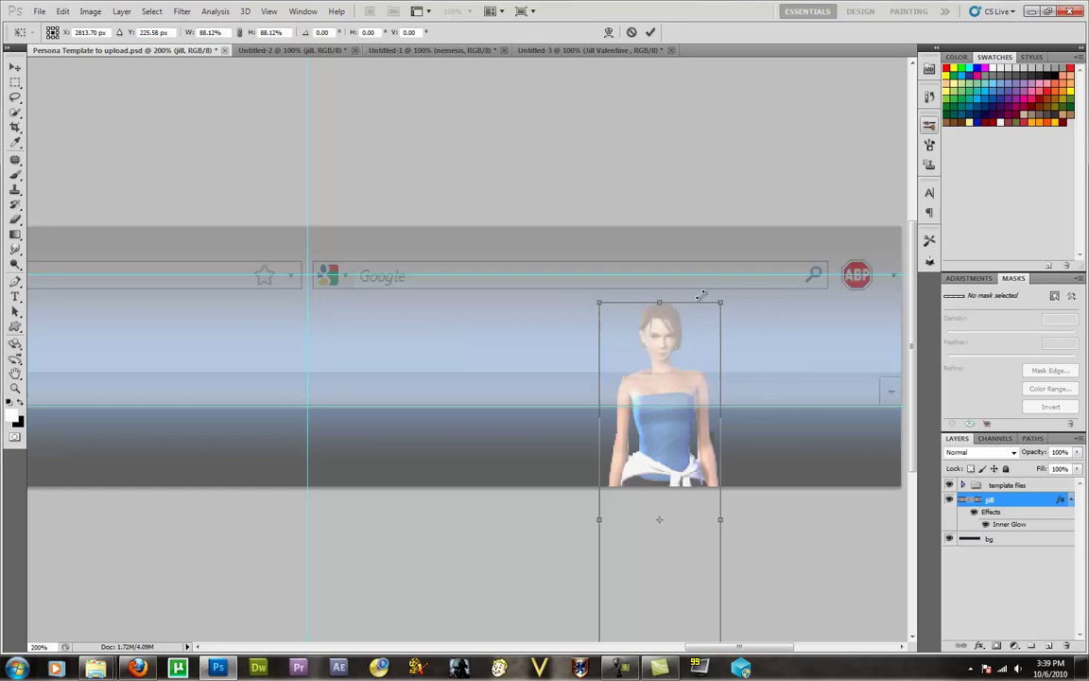
left_click_drag(705, 340, 668, 302)
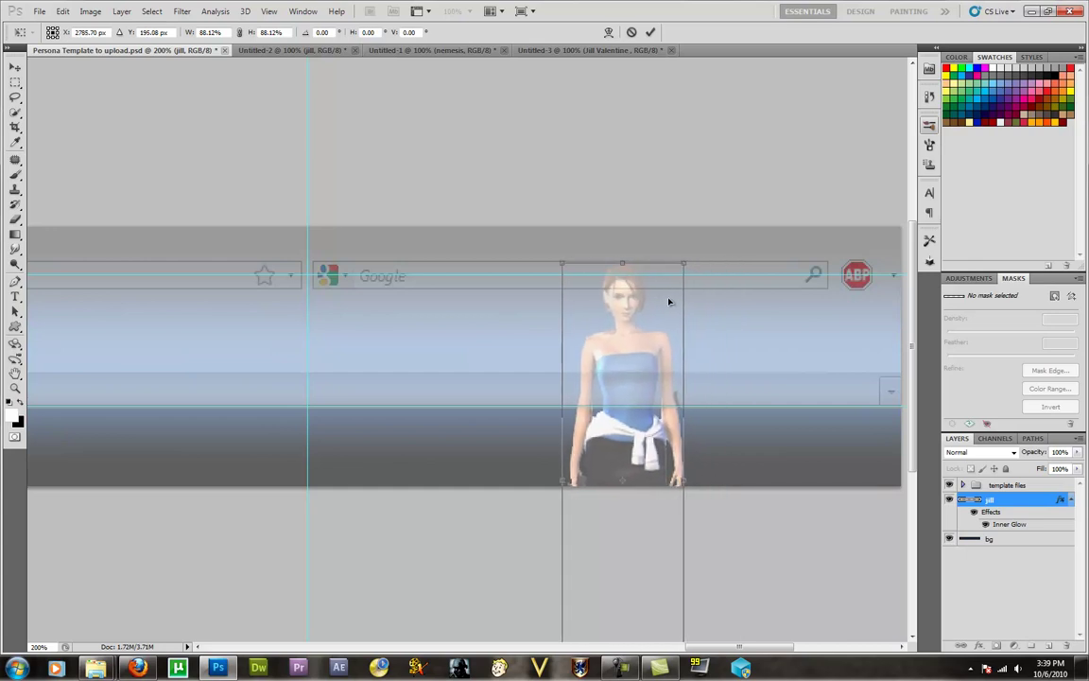
left_click(650, 33)
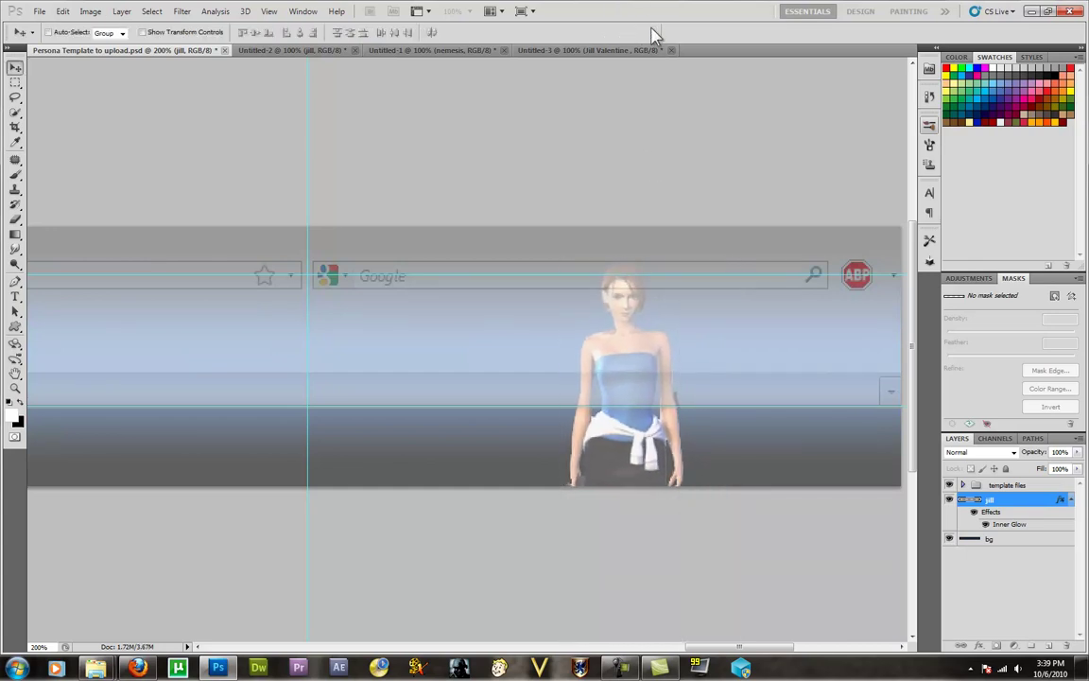
Step: Toggle the template overlay to check placement, zoom out to 66.7%, and leave it hidden
left_click(949, 485)
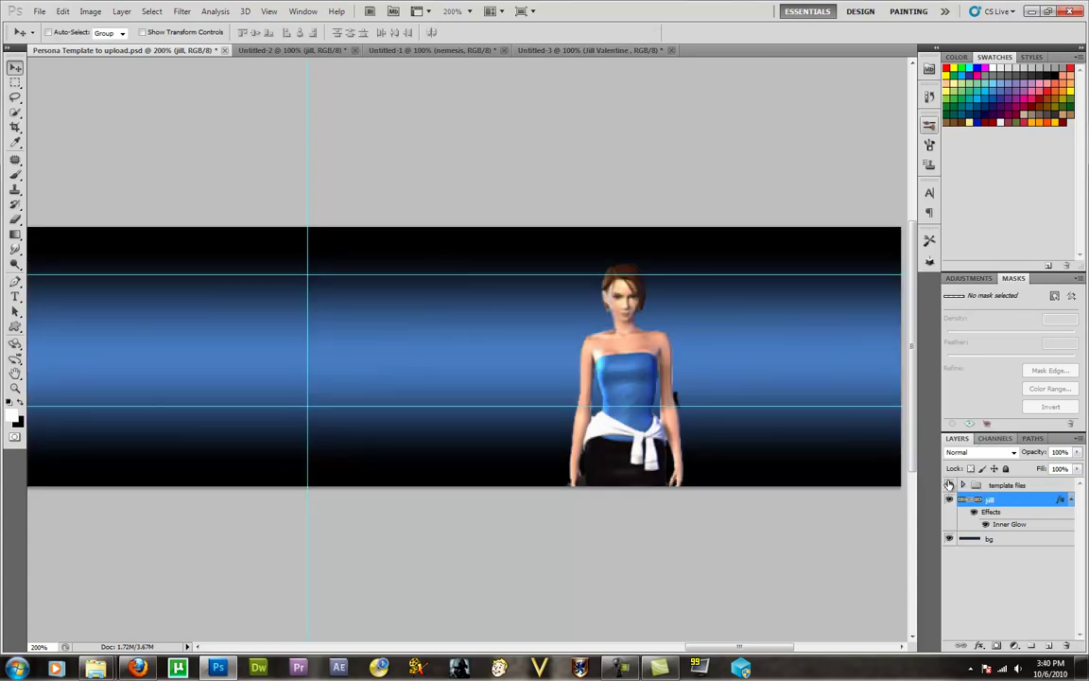
left_click(950, 485)
left_click(949, 485)
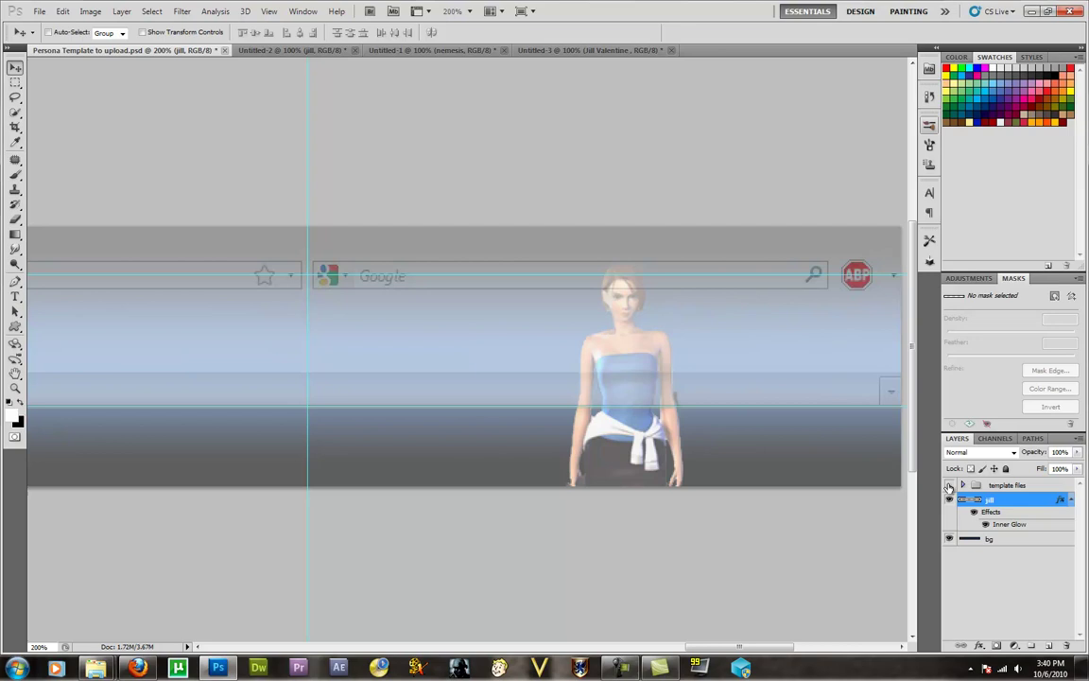
key("ctrl+minus")
key("ctrl+minus")
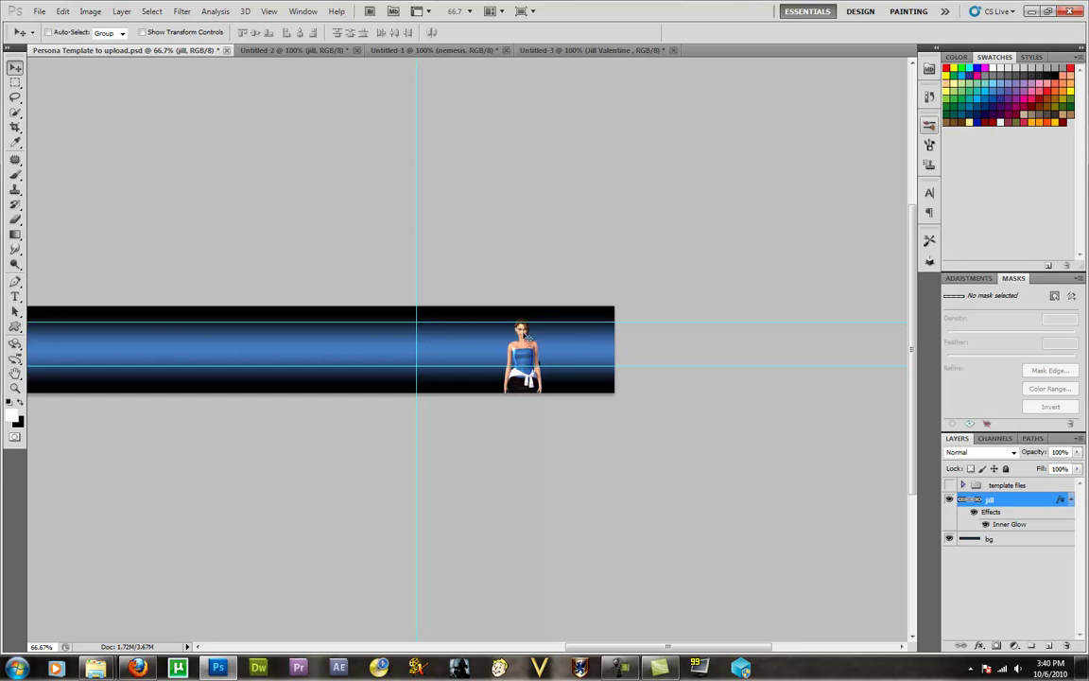
left_click(950, 485)
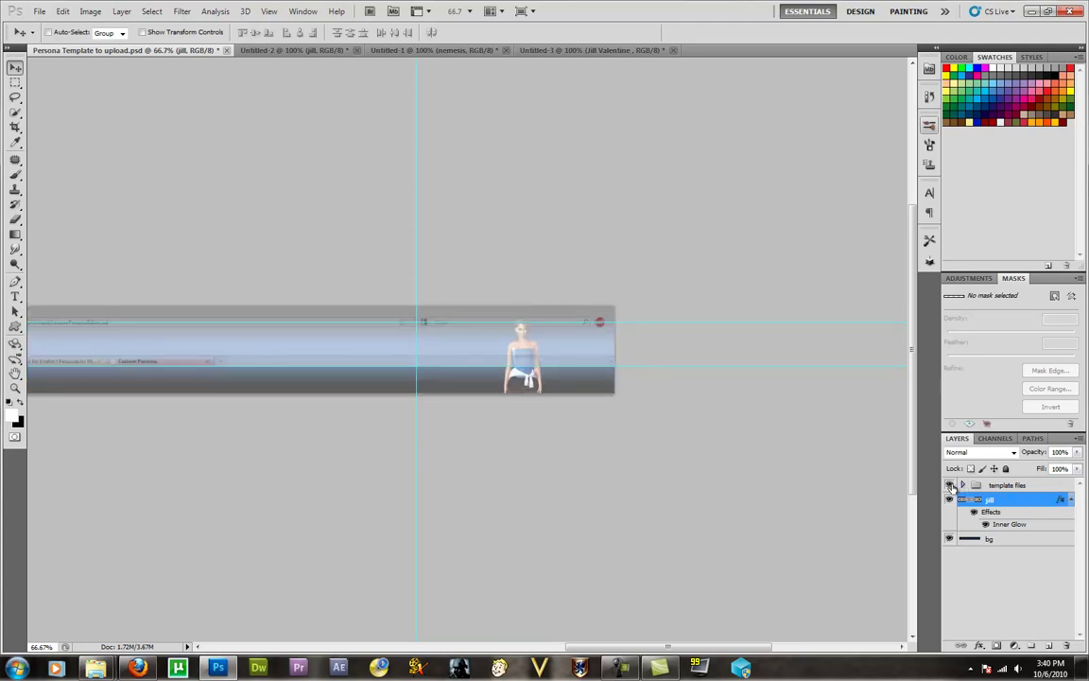
left_click(949, 485)
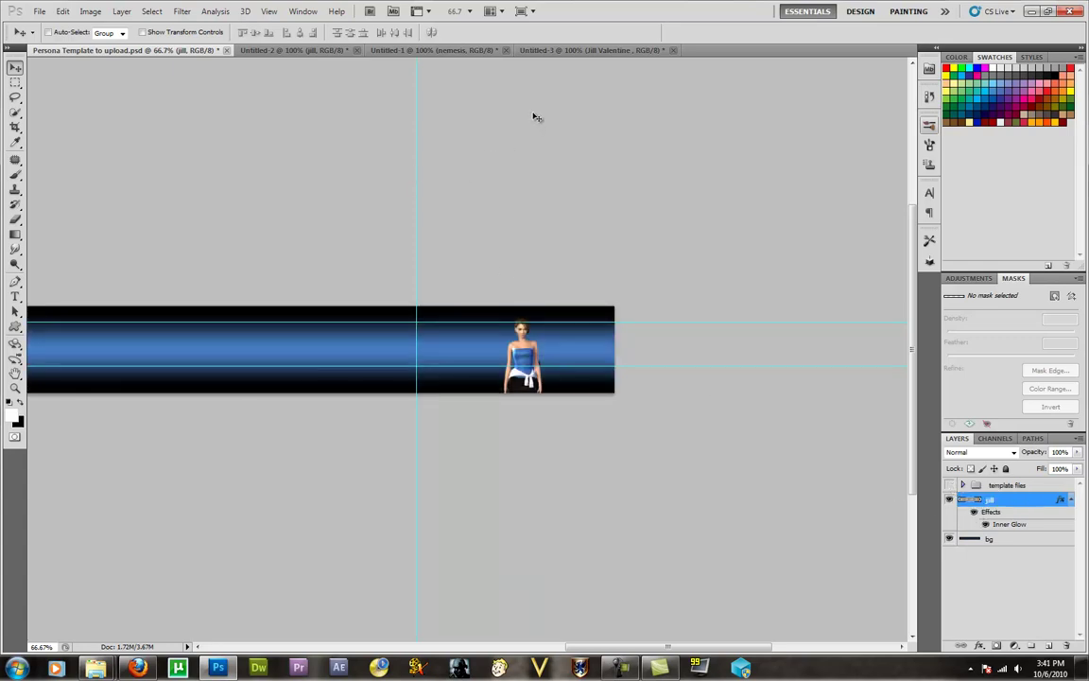
Step: Drag the Nemesis render in beneath jill, nudge it 17 px left, and nudge Jill slightly left
left_click(421, 50)
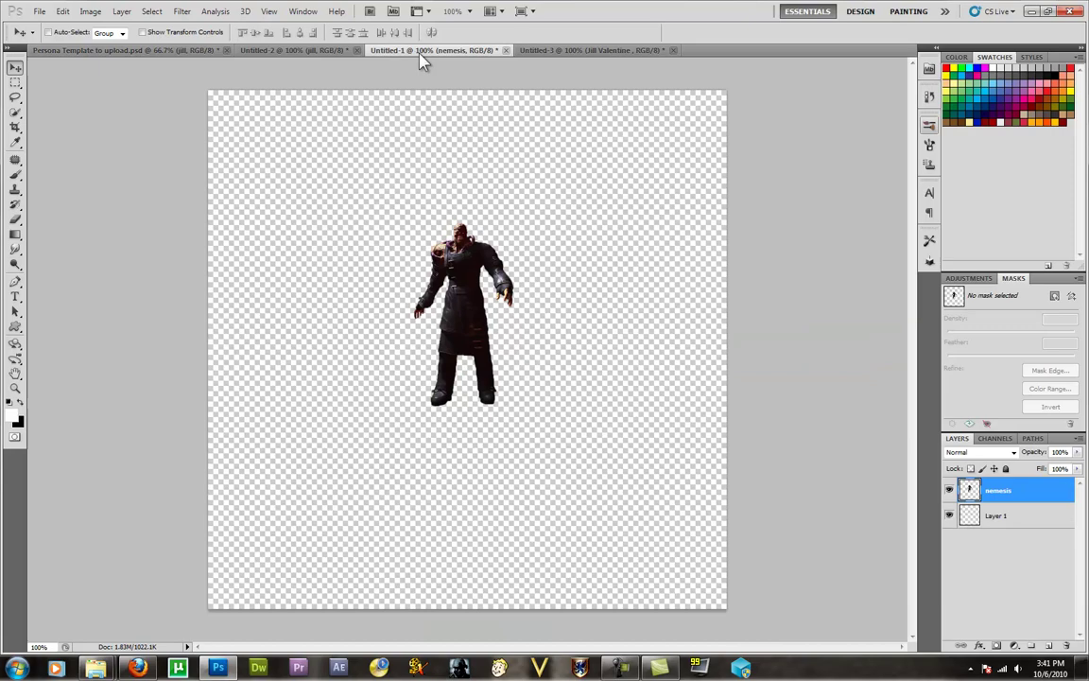
left_click_drag(492, 255, 320, 184)
left_click_drag(562, 362, 572, 350)
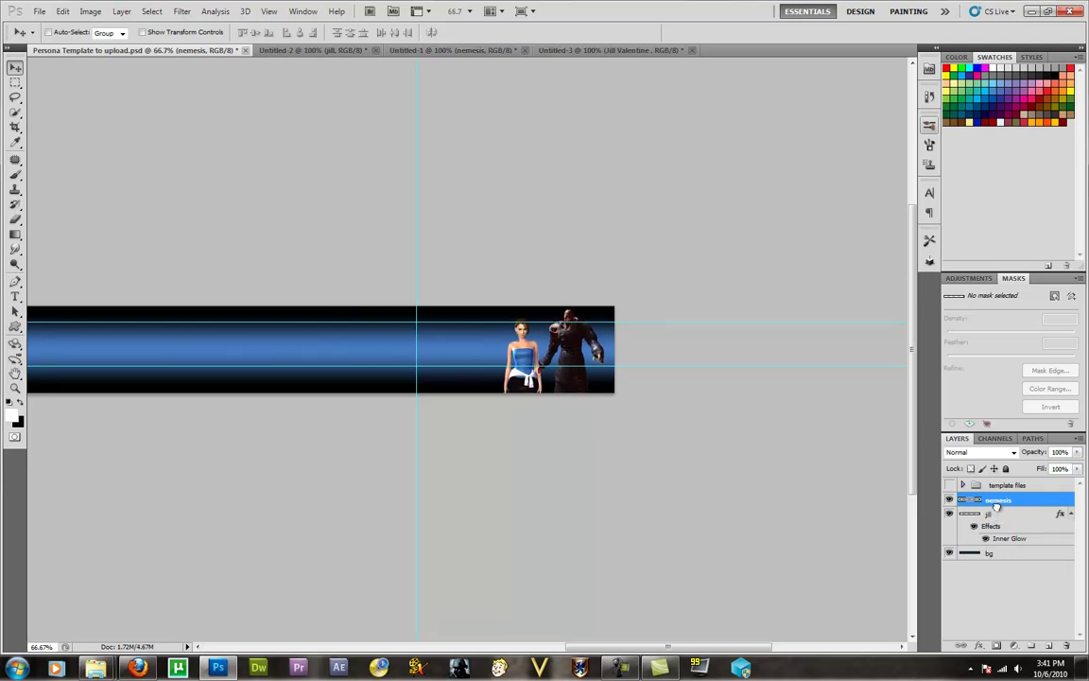
left_click_drag(995, 506, 997, 553)
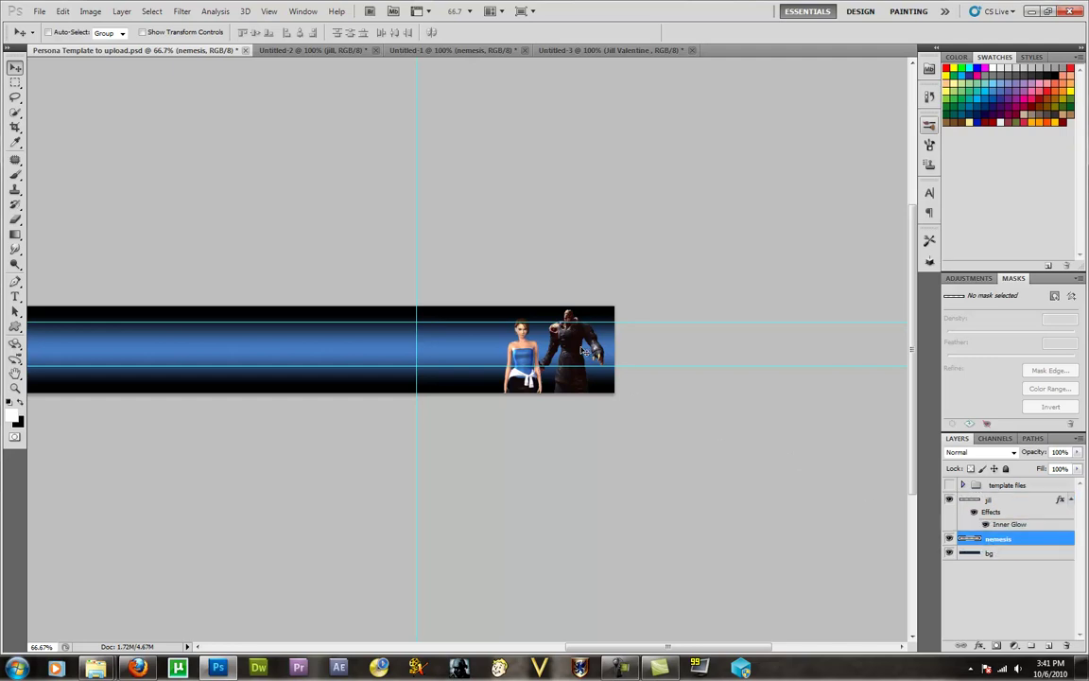
left_click_drag(586, 352, 567, 351)
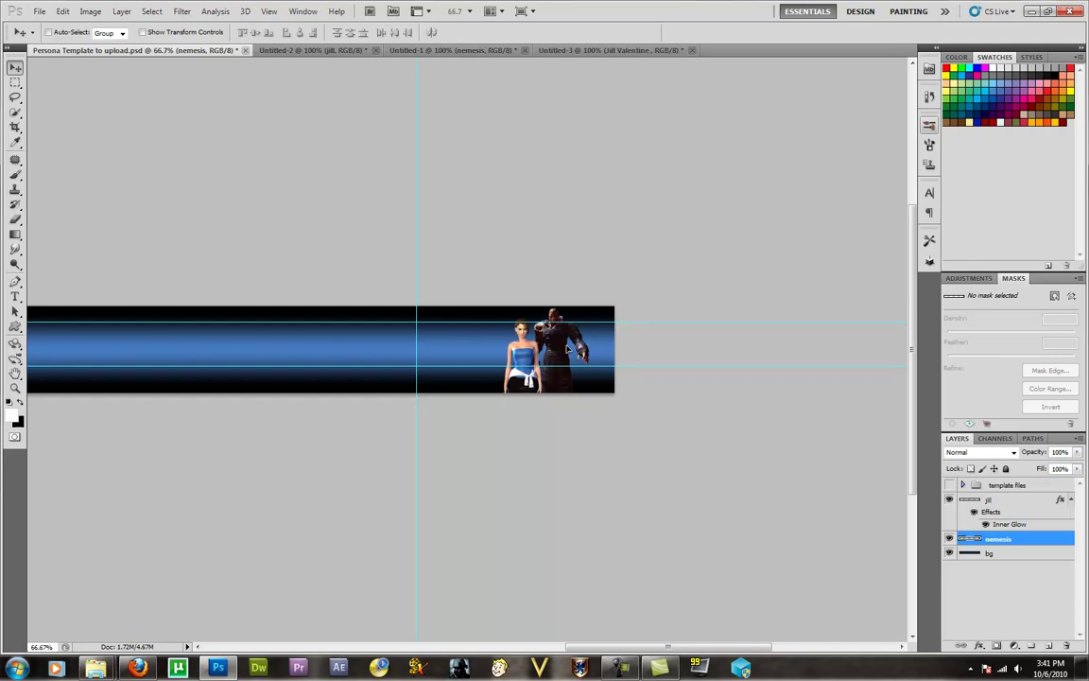
left_click(988, 500)
left_click_drag(525, 367, 522, 369)
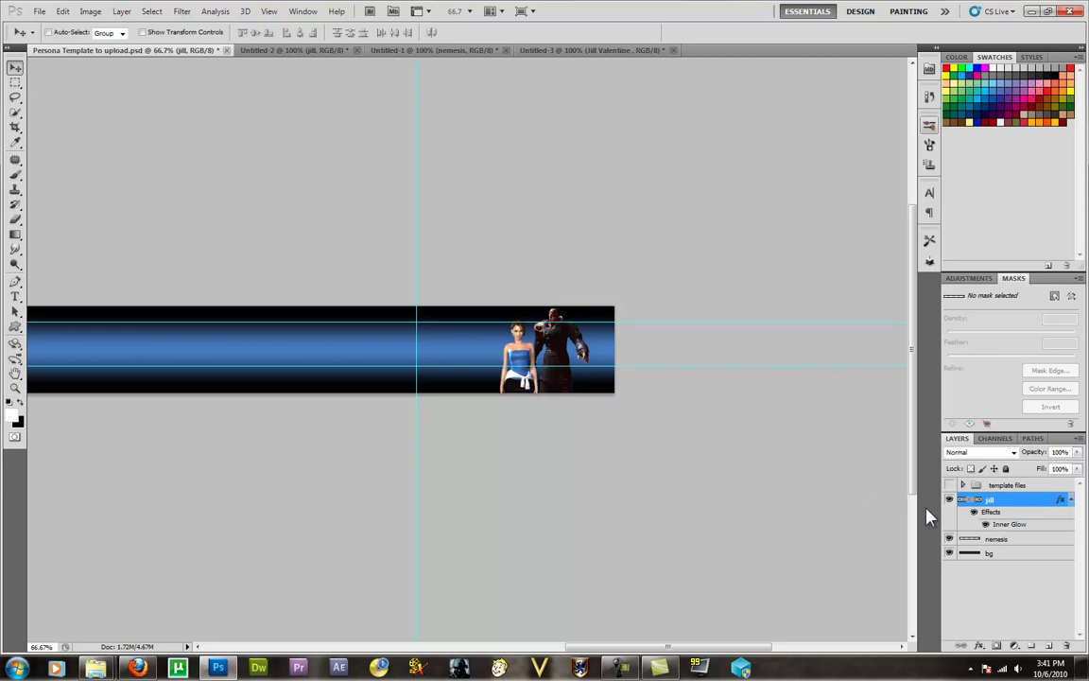
Step: Show the template overlay, drag the Jill Valentine title in from Untitled-3, and zoom in to inspect
left_click(949, 484)
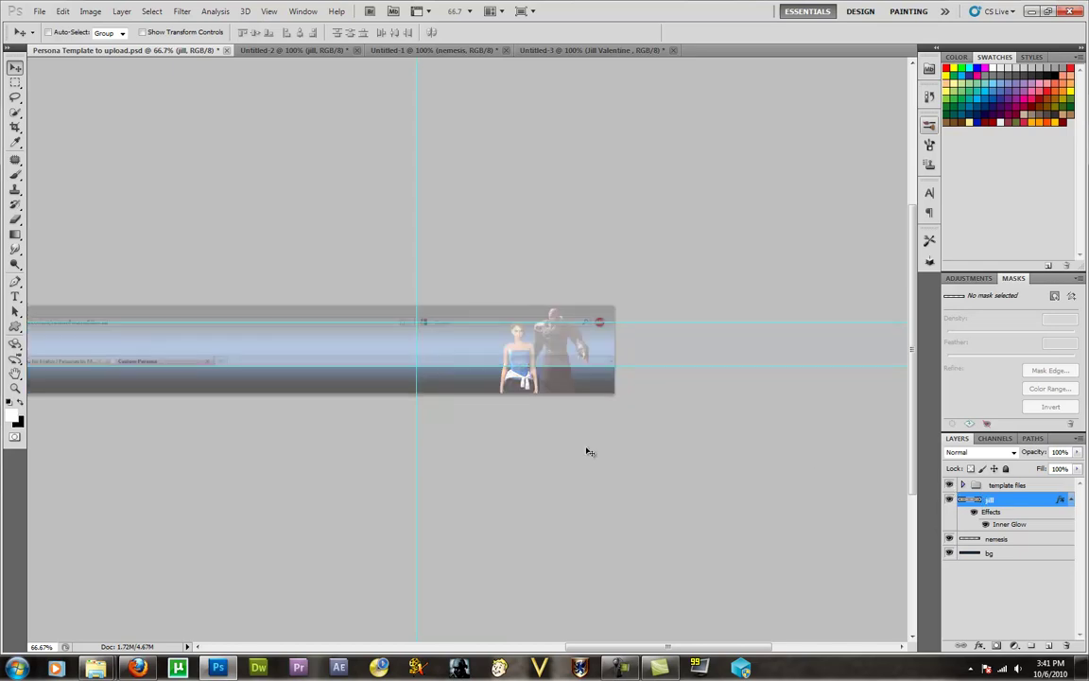
left_click(567, 52)
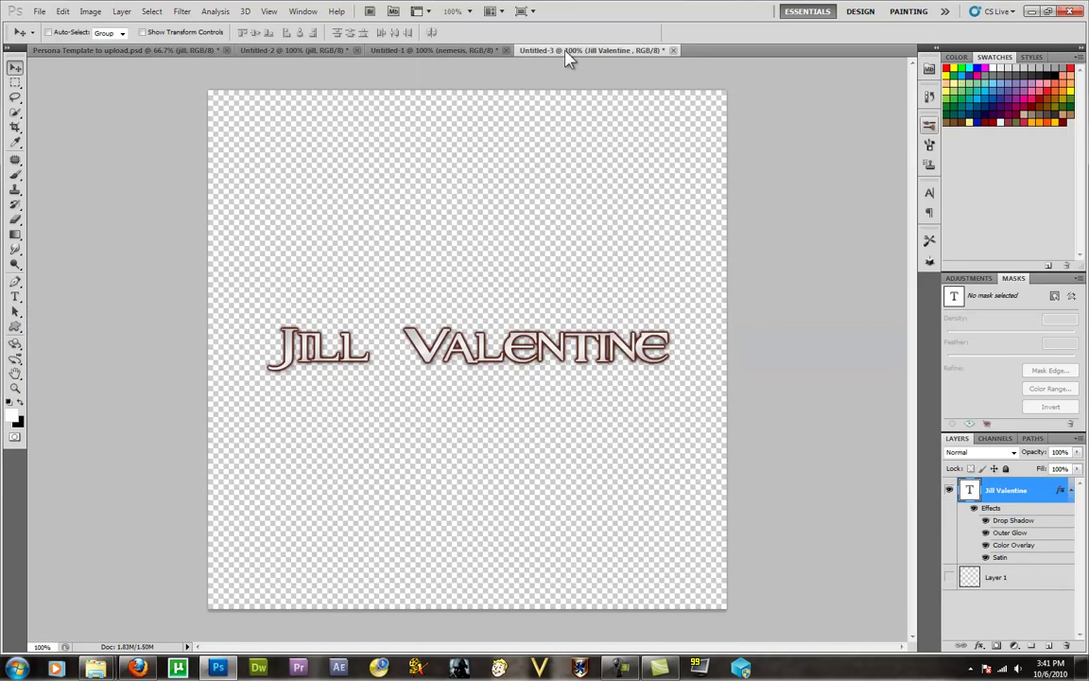
left_click_drag(295, 317, 264, 349)
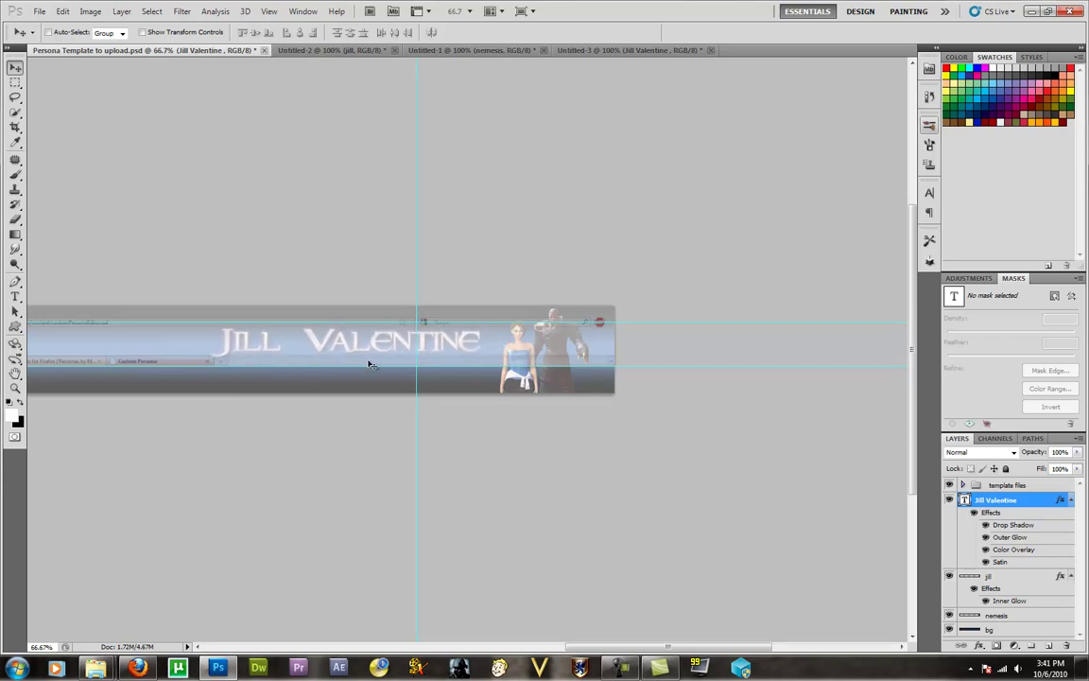
key("ctrl+plus")
key("ctrl+plus")
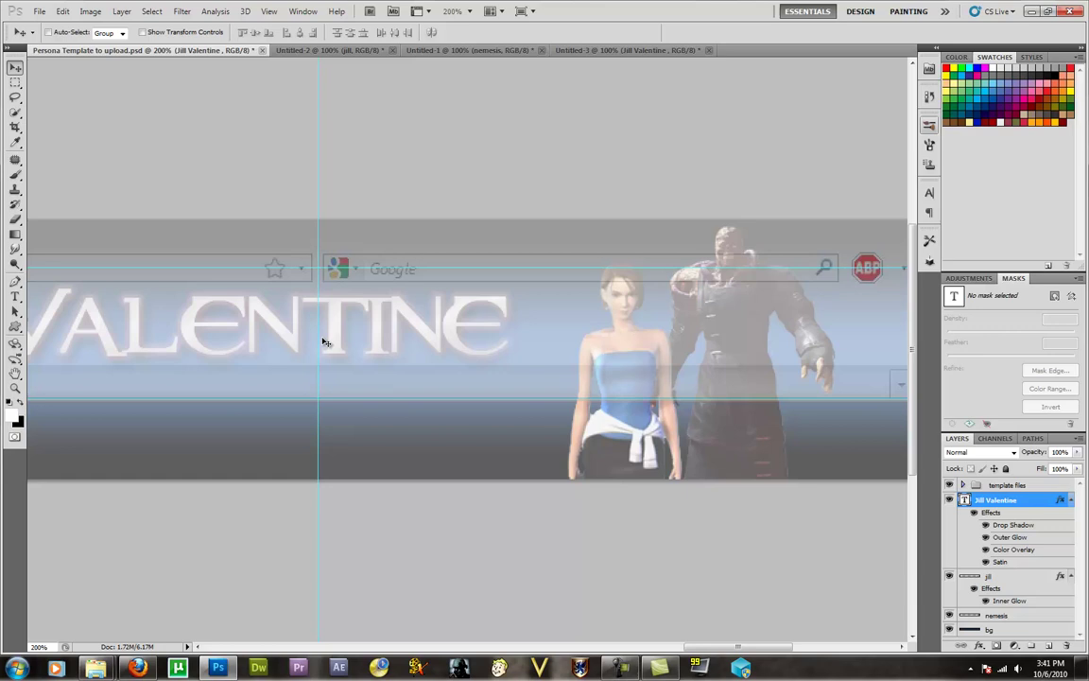
left_click_drag(372, 172, 671, 178)
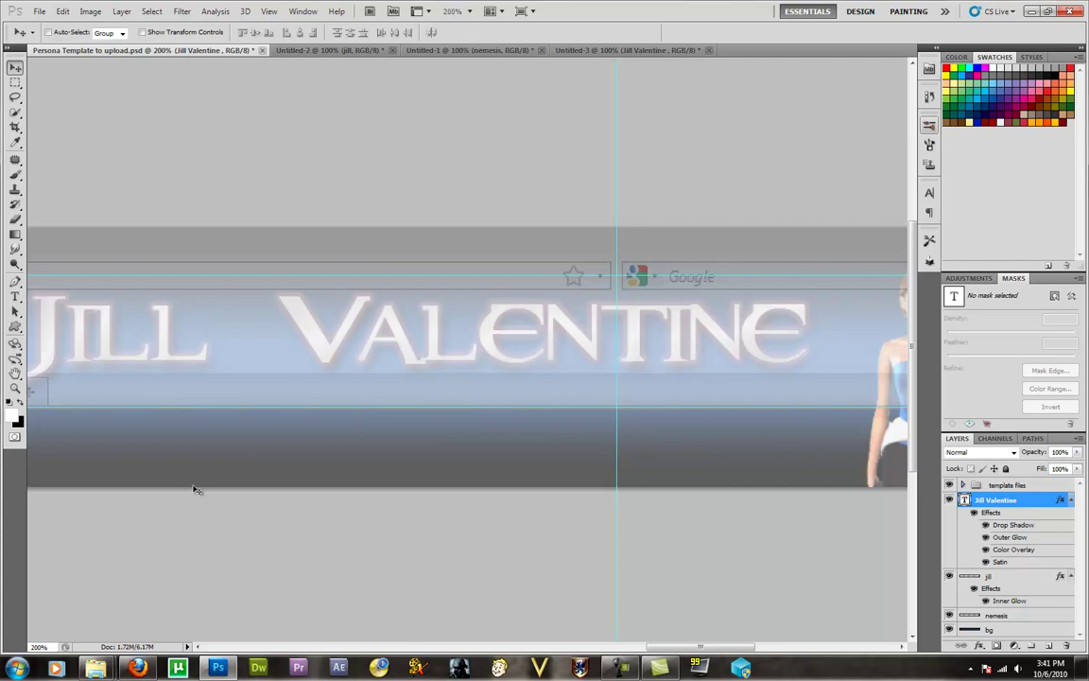
scroll(193, 488, "left", 3)
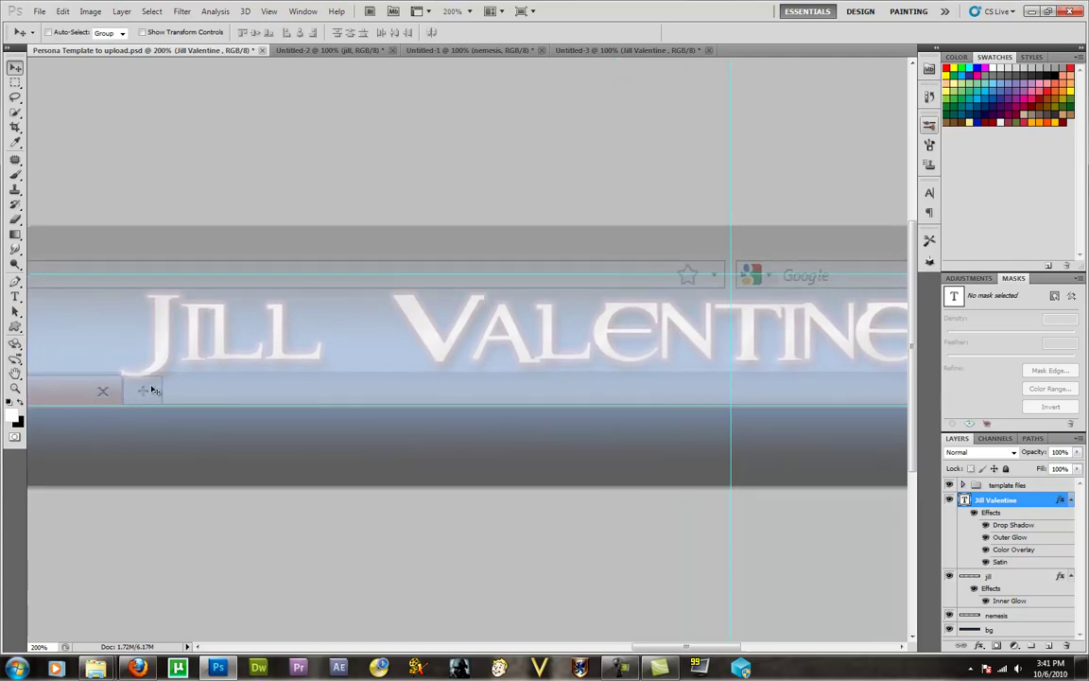
left_click_drag(557, 549, 217, 537)
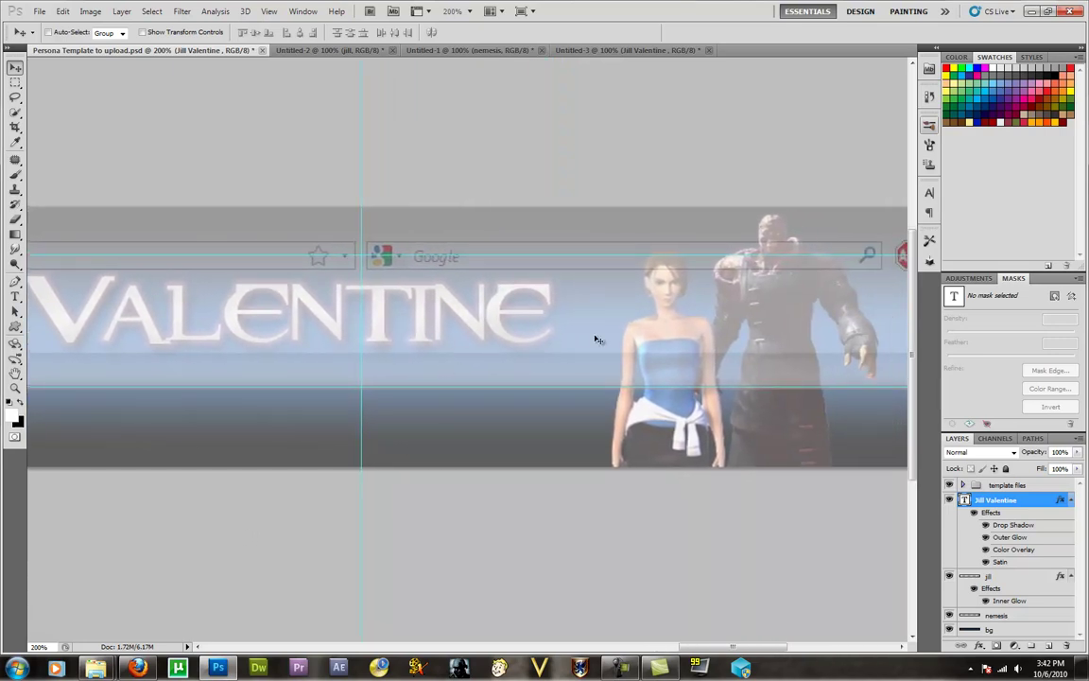
Step: Hide the template files overlay, zoom out to 100%, and pan across the finished banner
left_click_drag(689, 569, 642, 548)
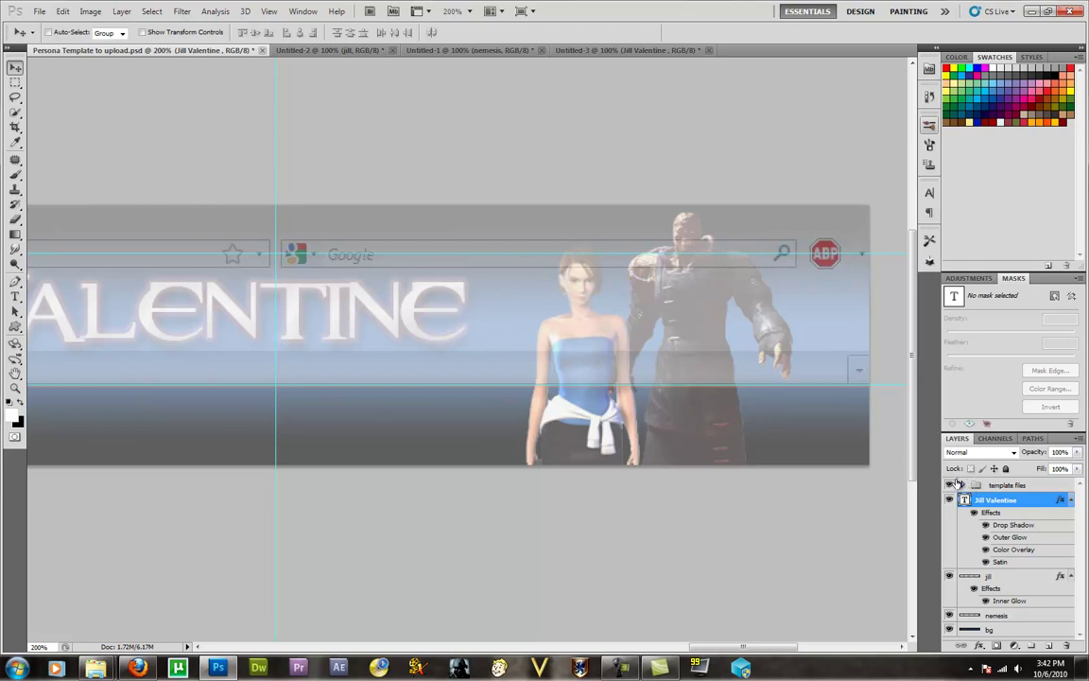
left_click(949, 485)
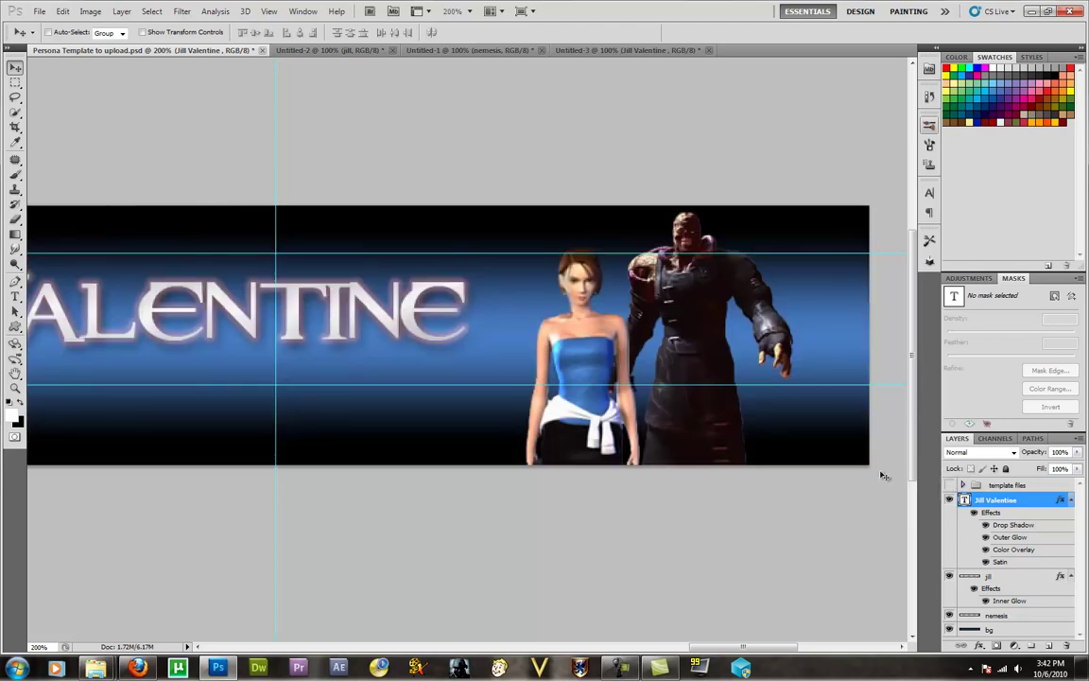
key("ctrl+minus")
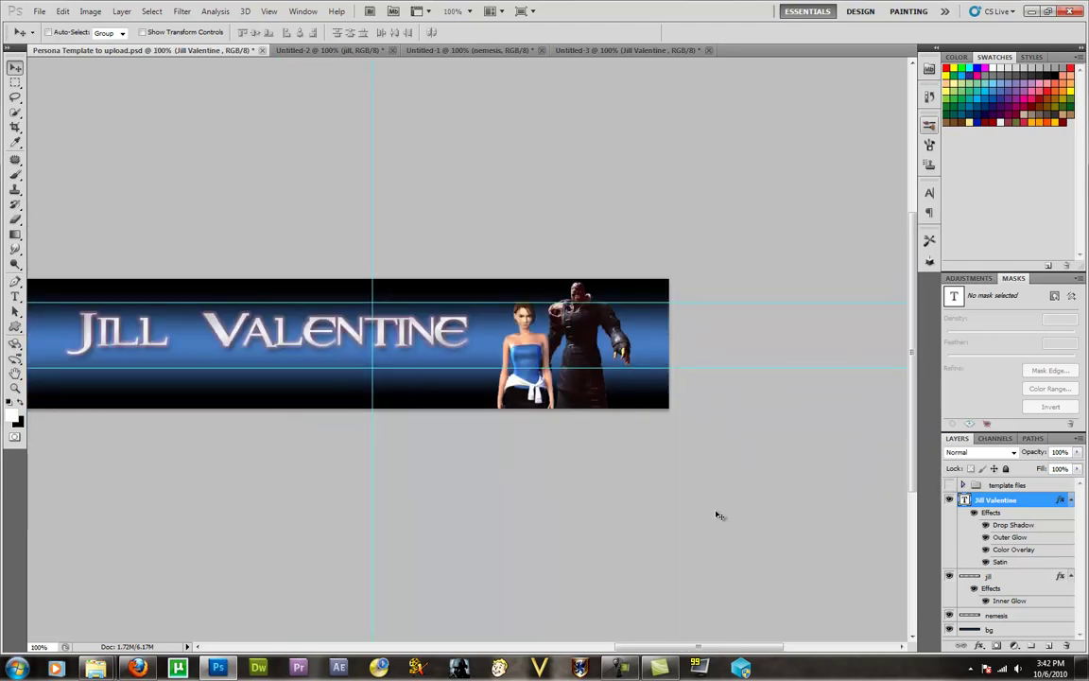
left_click_drag(435, 513, 571, 509)
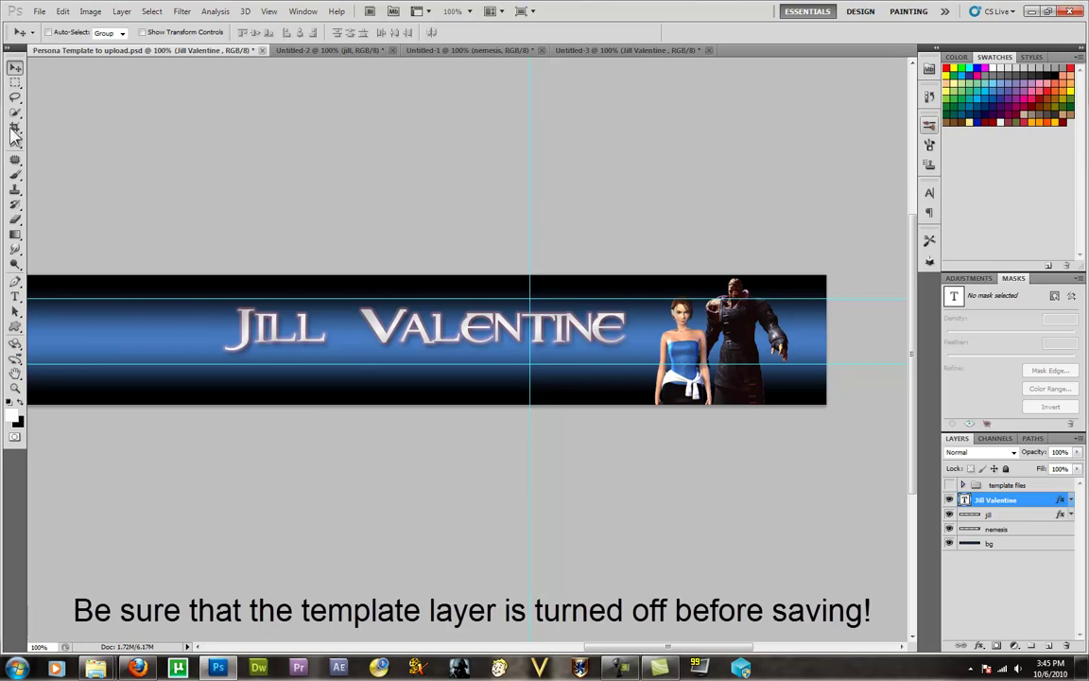
Step: Export the banner via Save for Web as a Maximum-quality JPEG named Persona-Template-to-upload
left_click(39, 11)
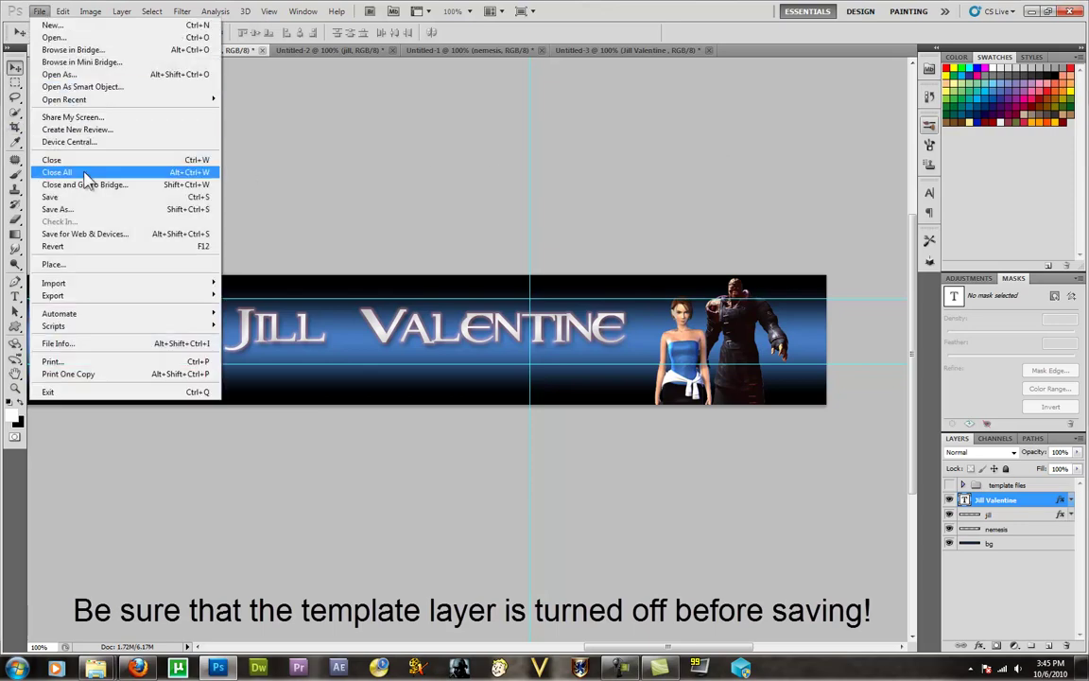
left_click(87, 234)
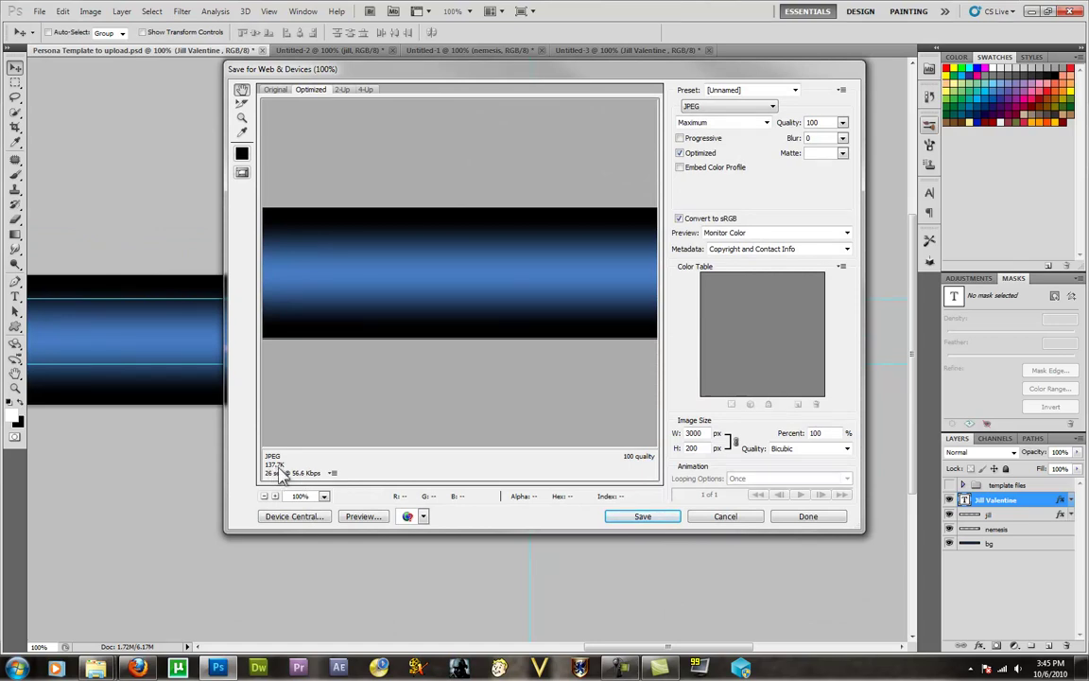
left_click(773, 107)
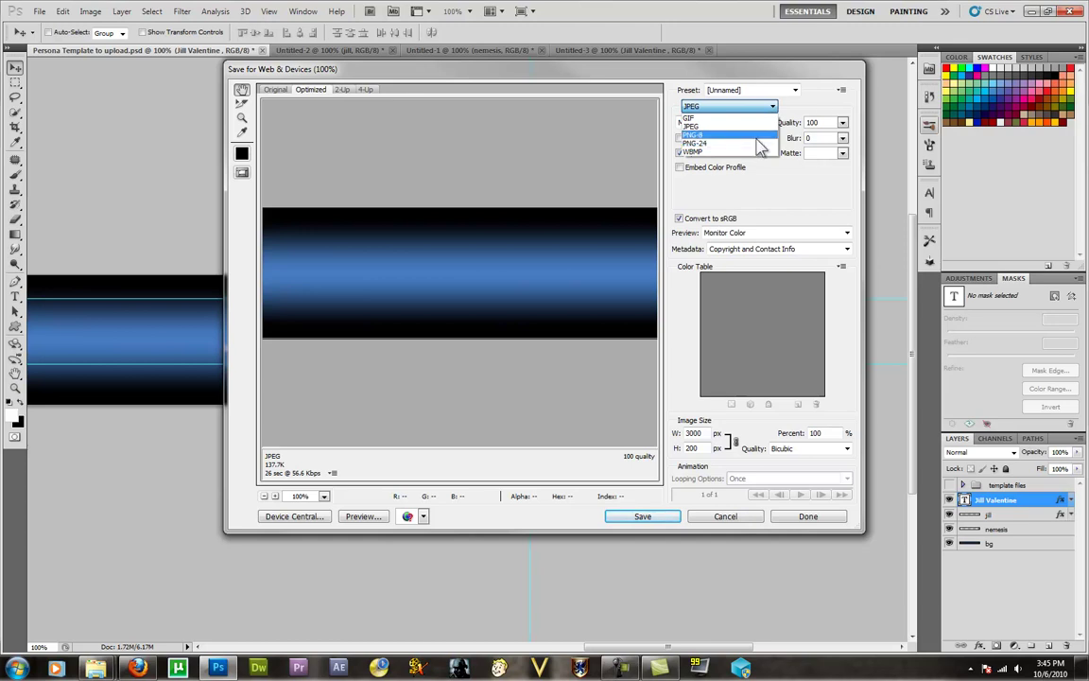
left_click(699, 107)
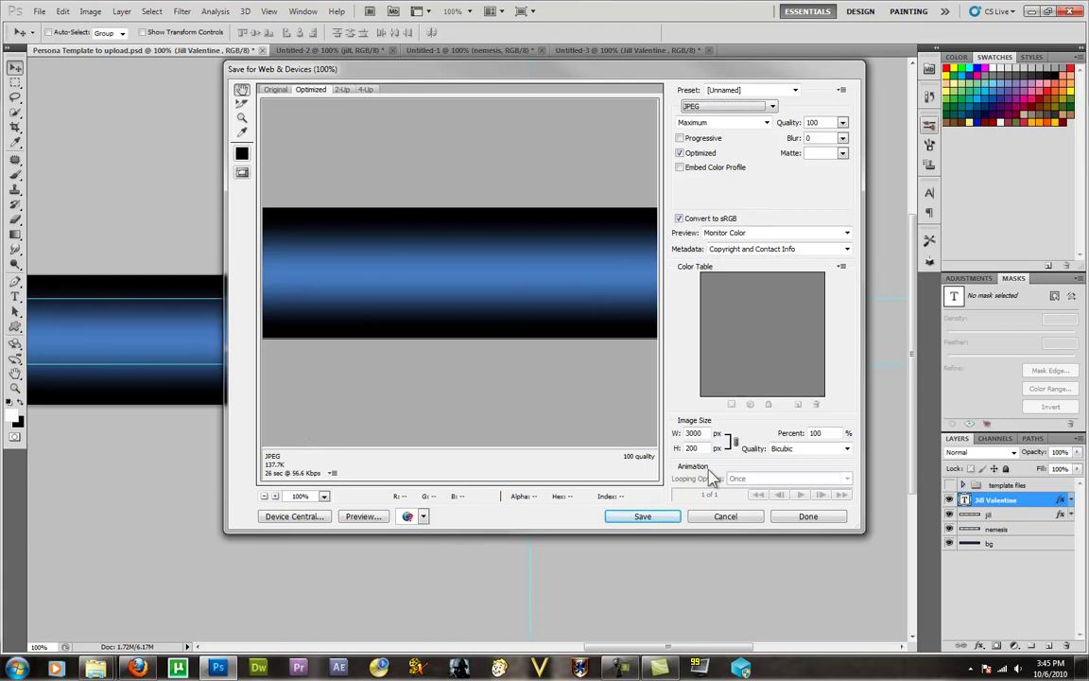
left_click(652, 518)
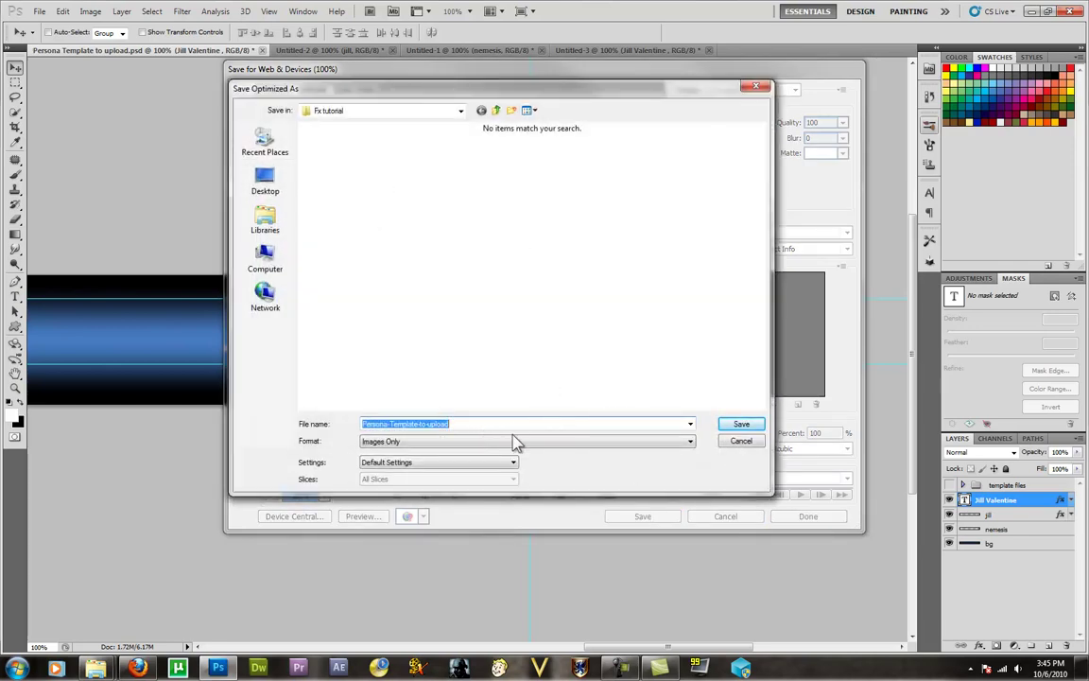
left_click(739, 425)
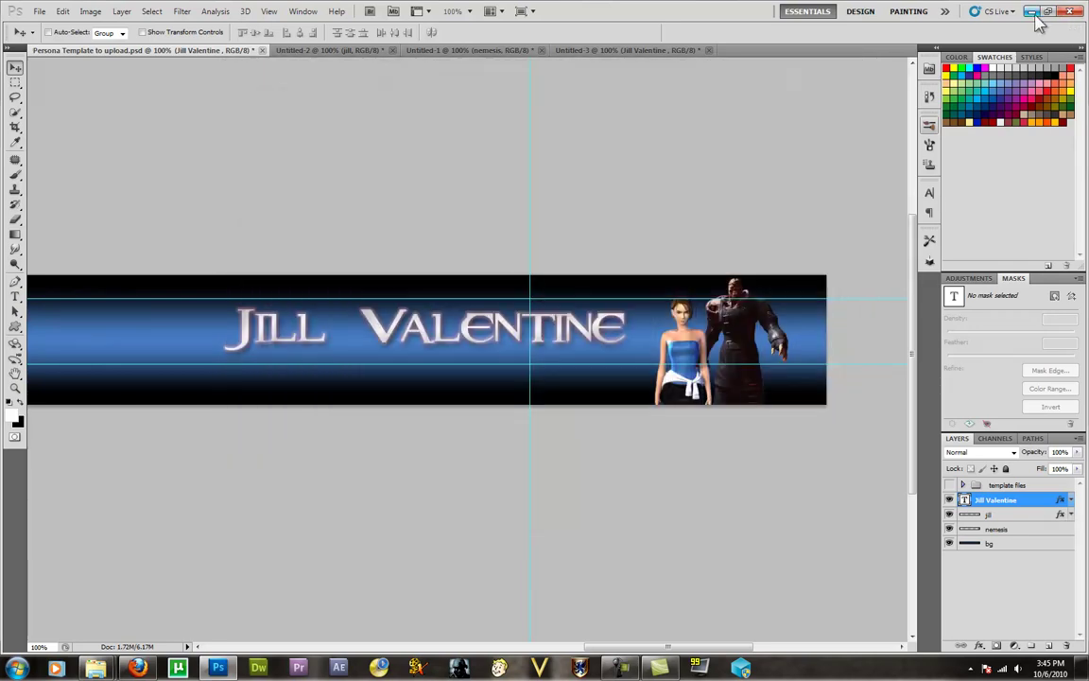
Step: Minimize Photoshop and open Firefox's Custom Persona editor
left_click(1032, 12)
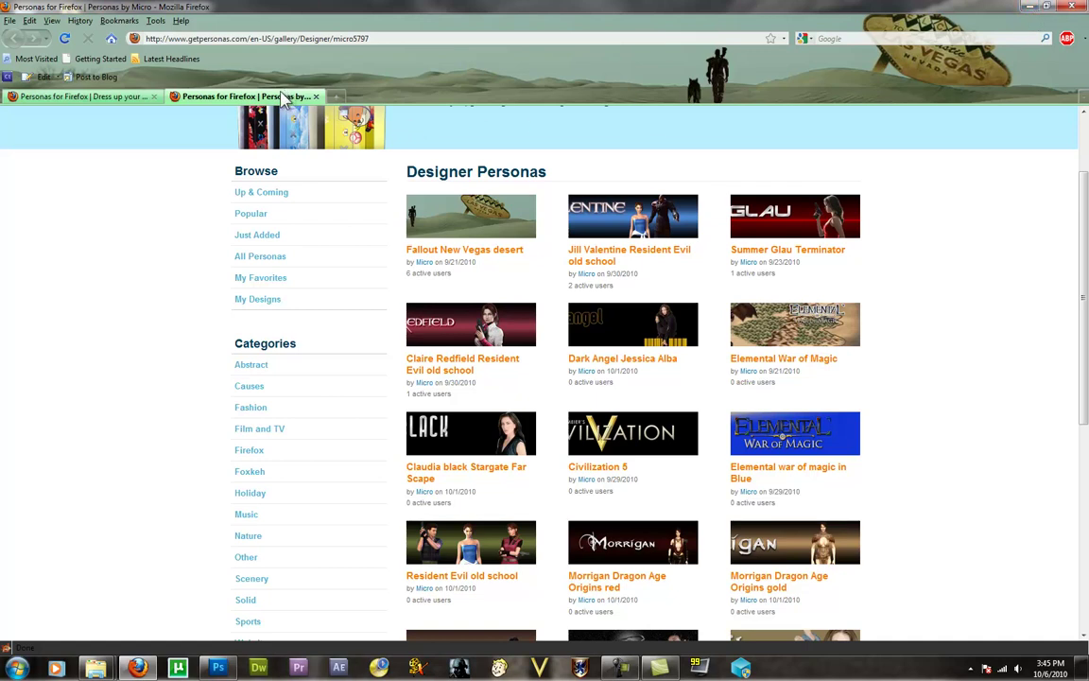
left_click(156, 21)
mouse_move(181, 84)
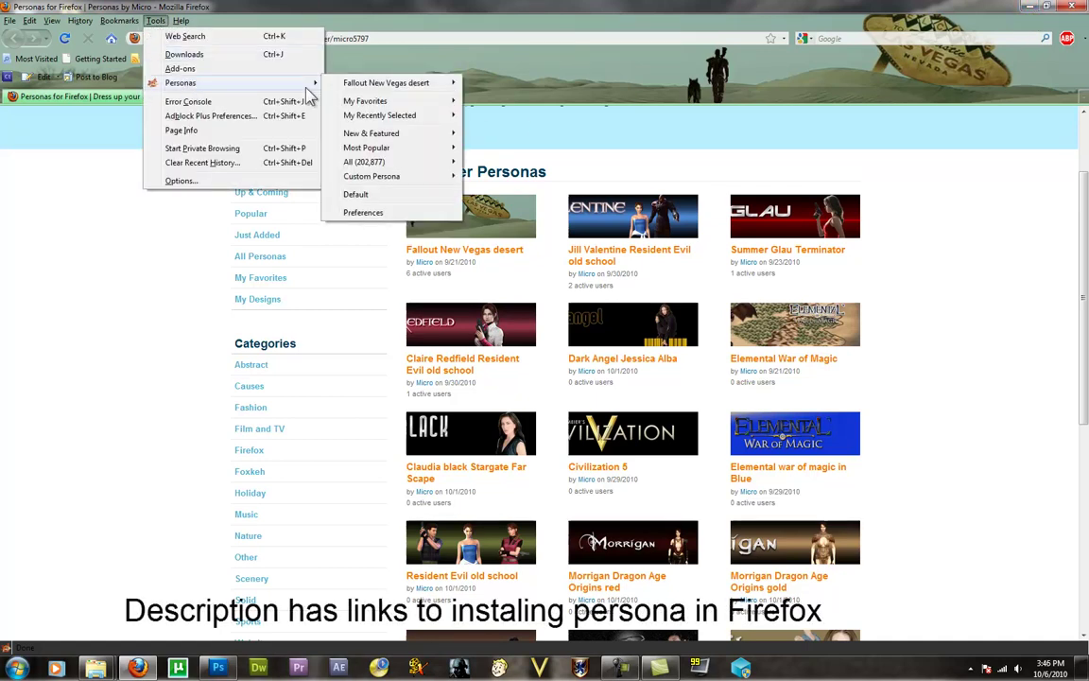
mouse_move(397, 178)
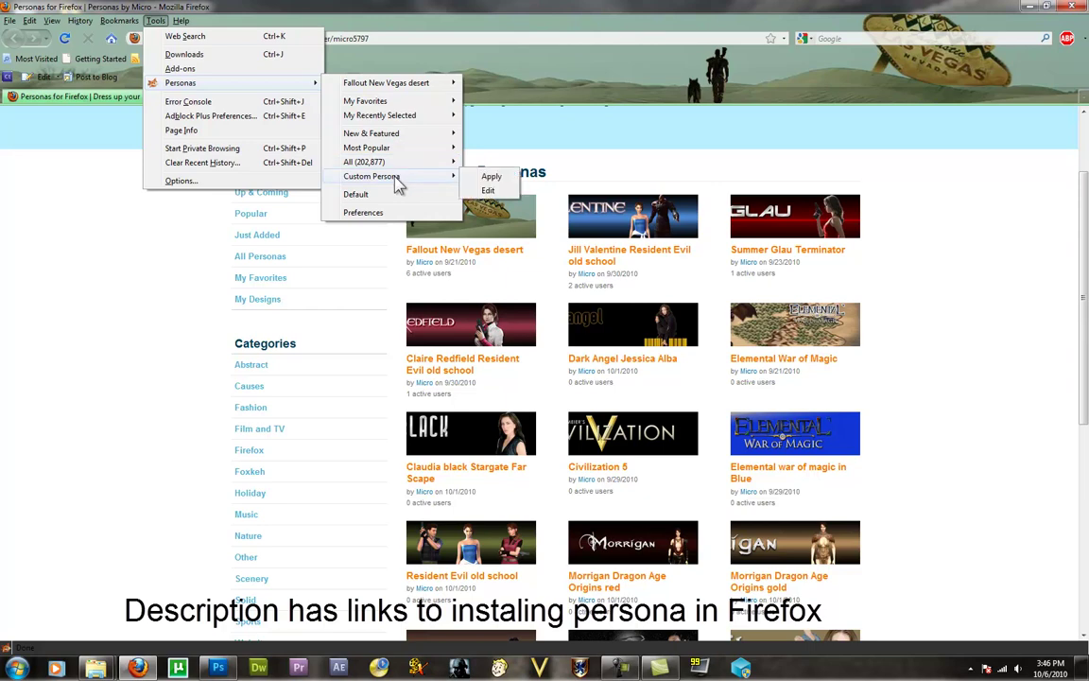
left_click(488, 191)
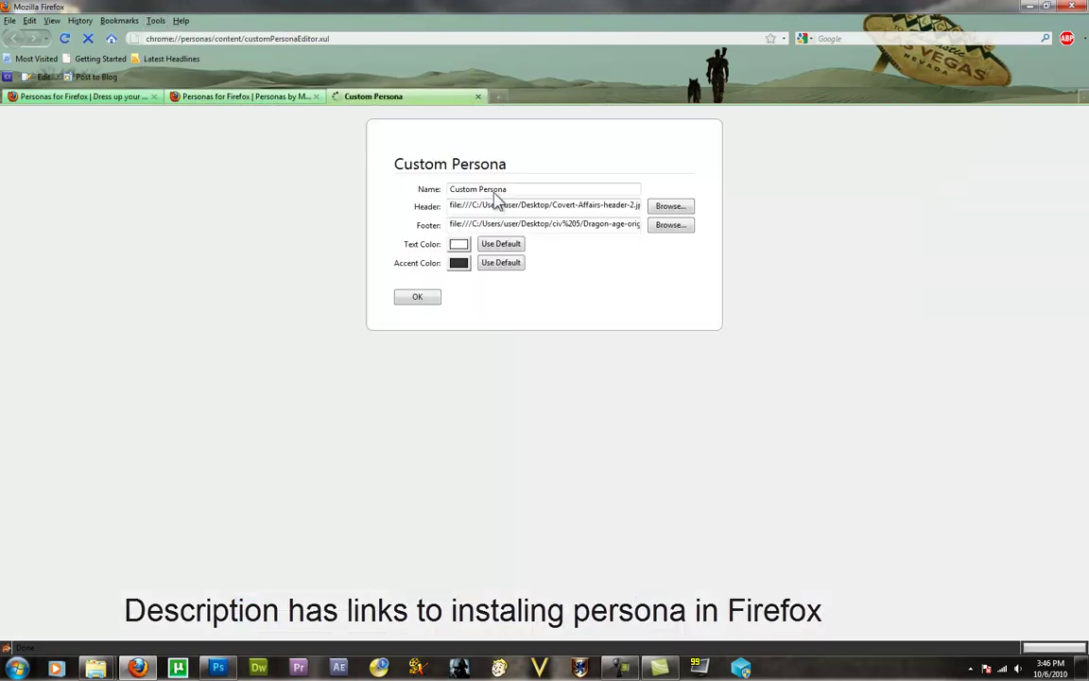
Step: Set the persona header to Persona-Template-to-upload from the Fx tutorial folder
left_click(673, 208)
left_click_drag(535, 162, 537, 178)
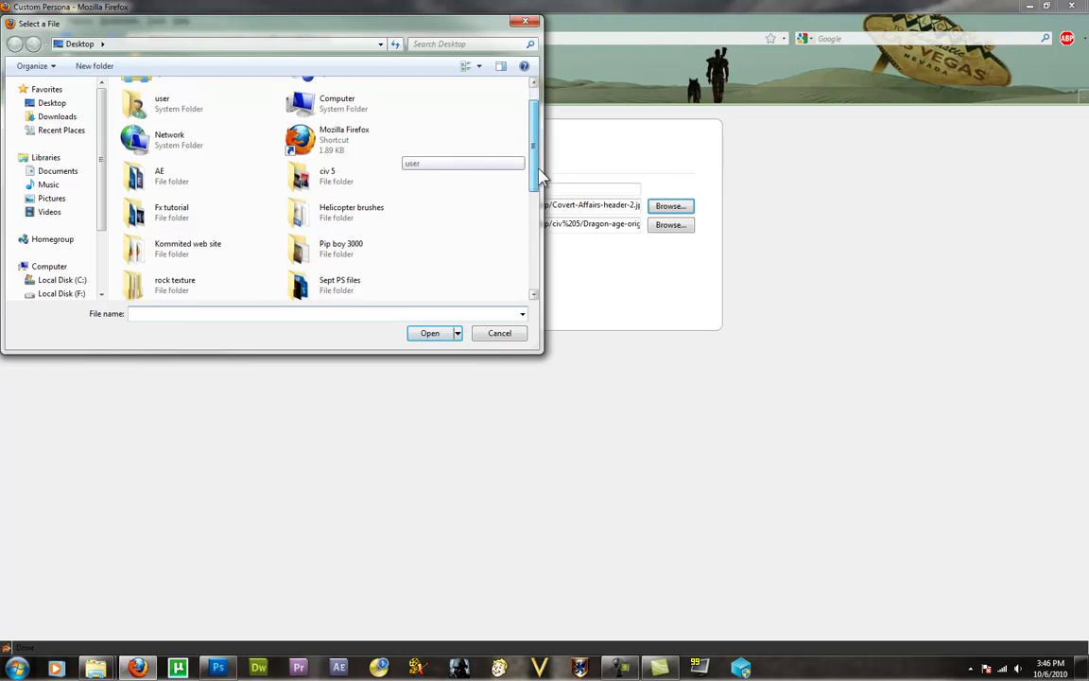
double_click(168, 216)
double_click(220, 154)
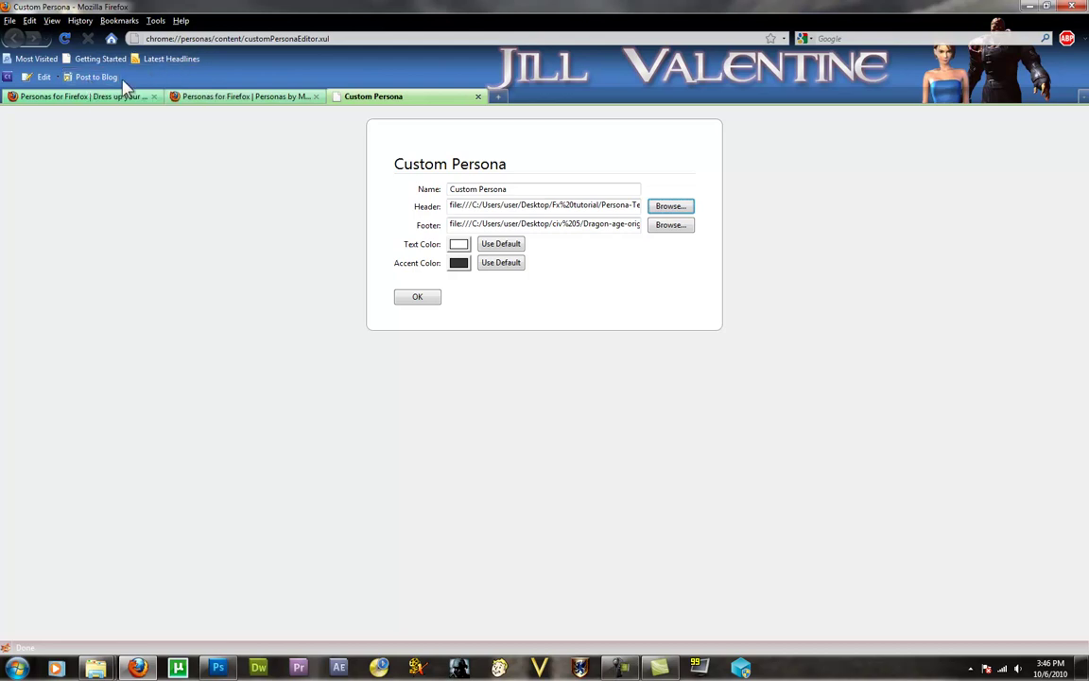
left_click(459, 244)
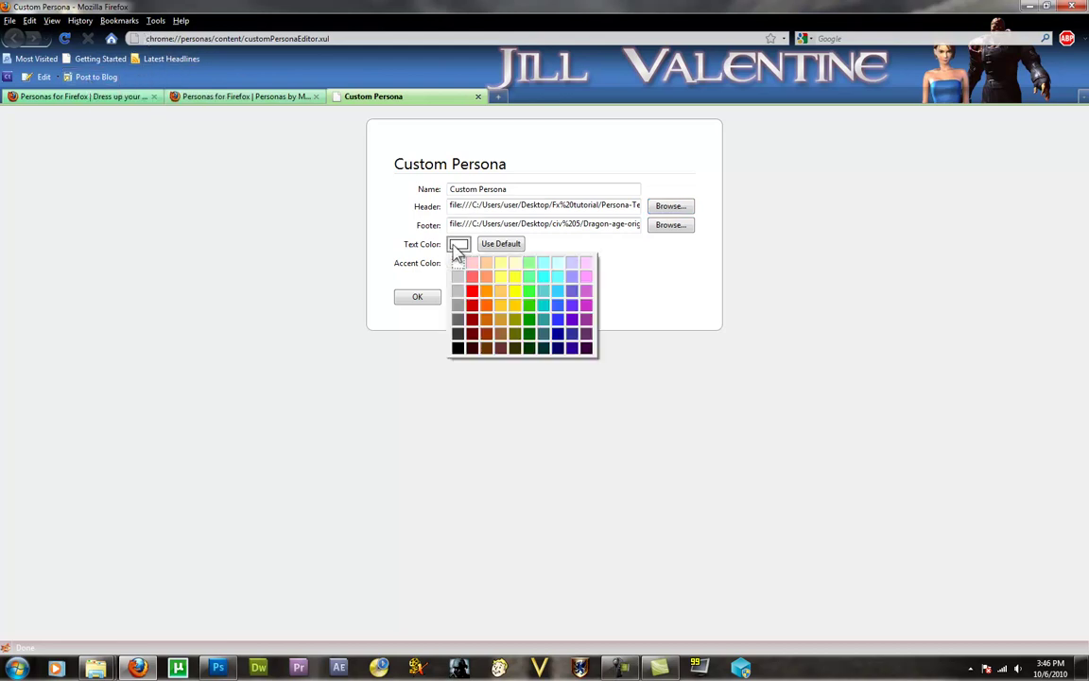
left_click(457, 348)
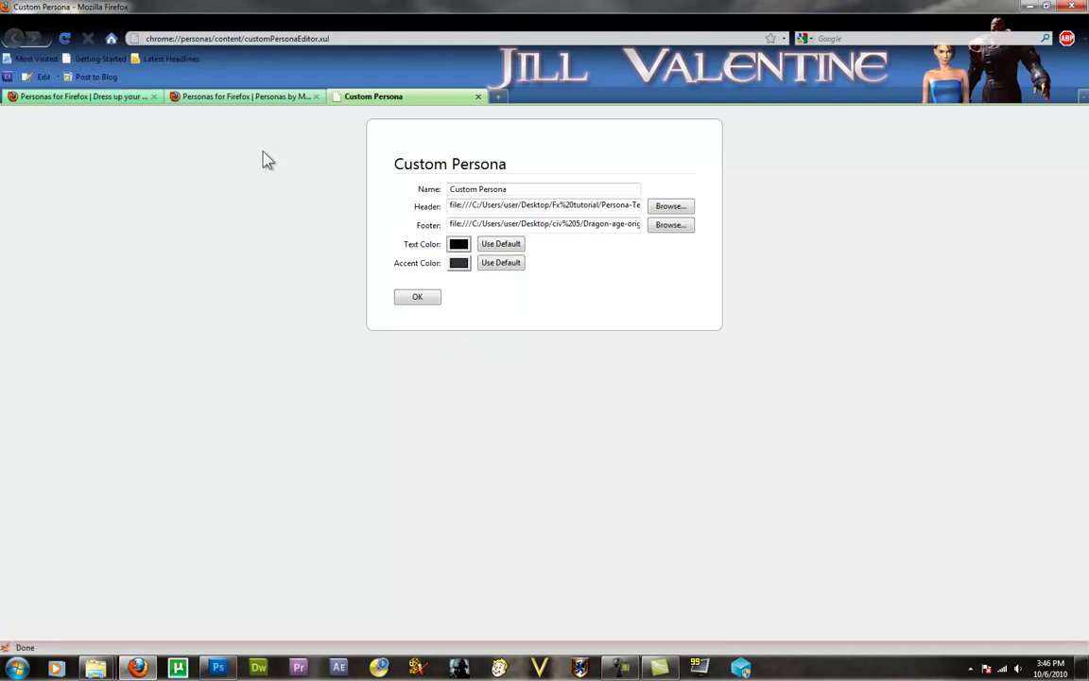
left_click(460, 244)
left_click(457, 262)
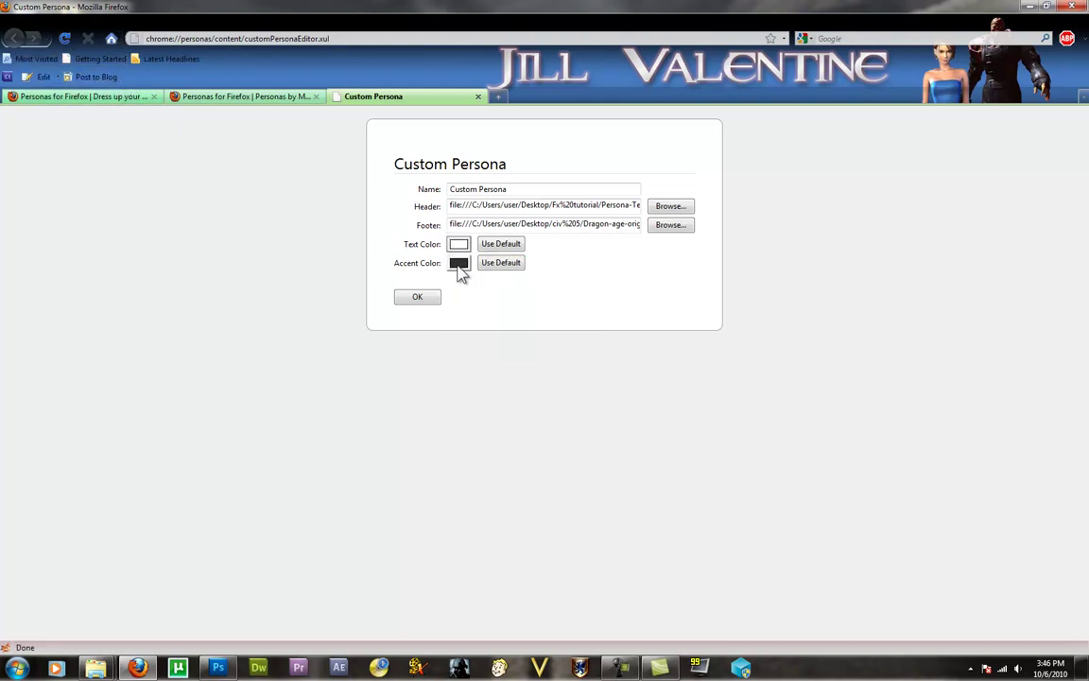